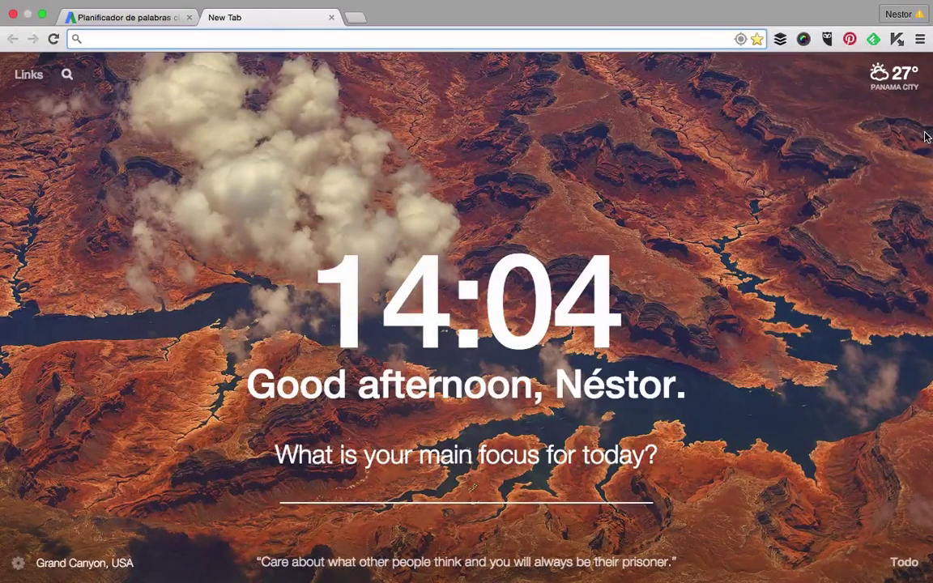
type("t")
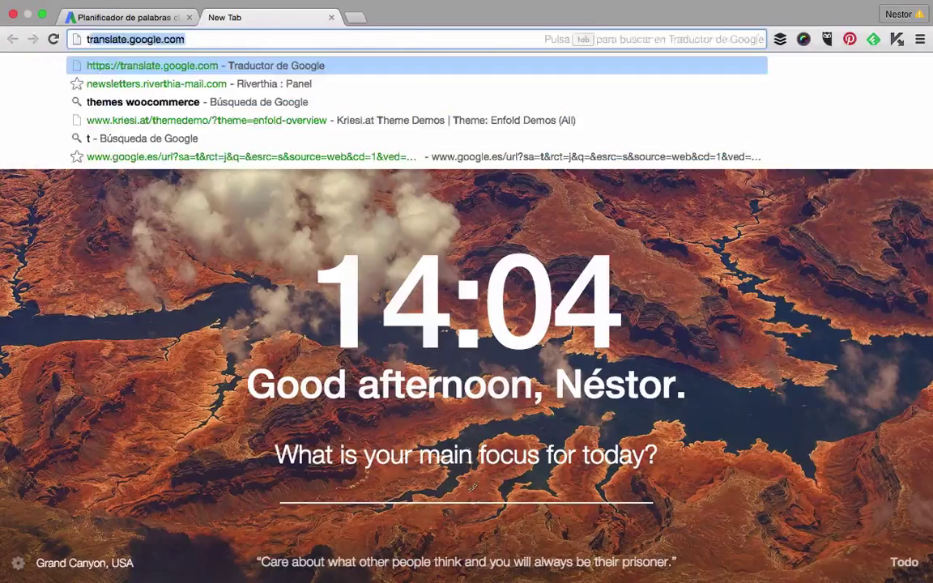
type("rends google")
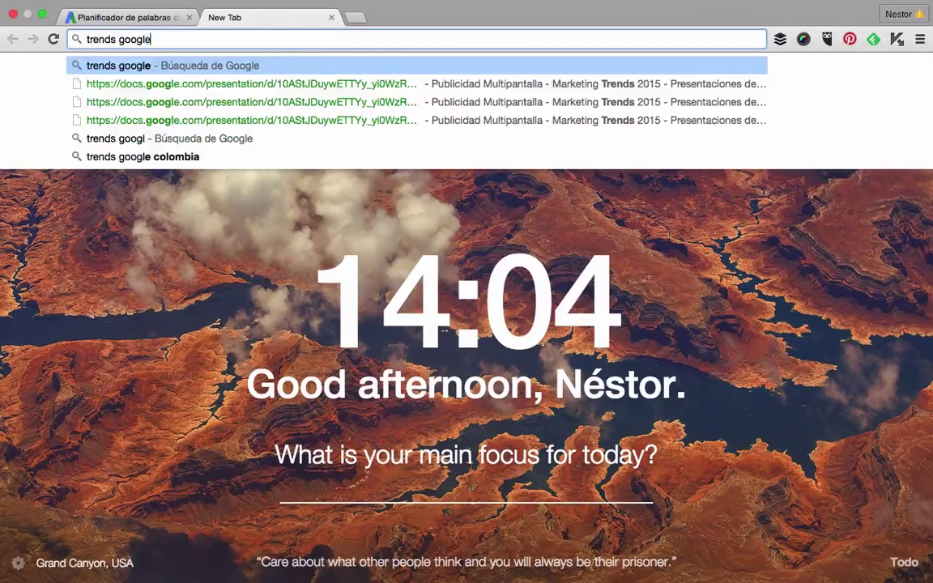
key("Return")
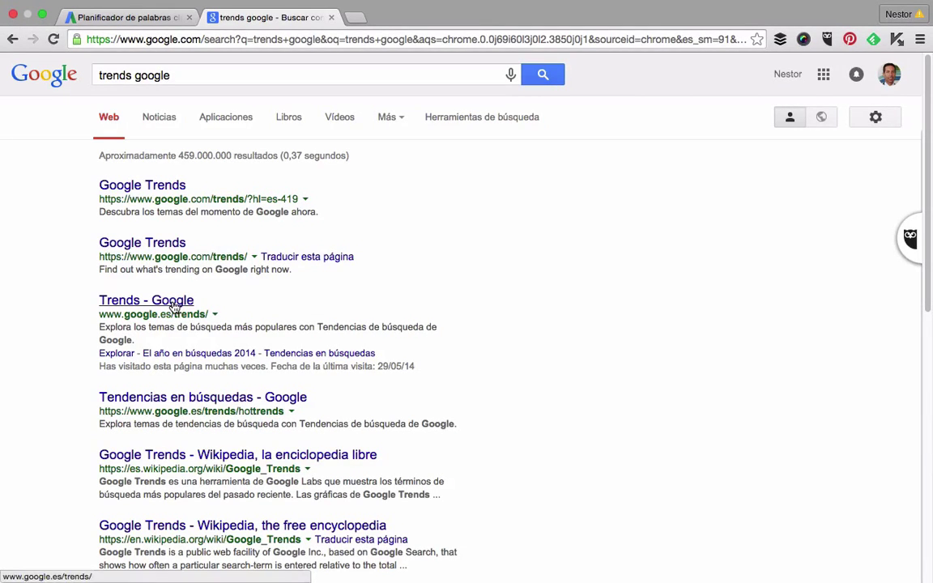
left_click(173, 304)
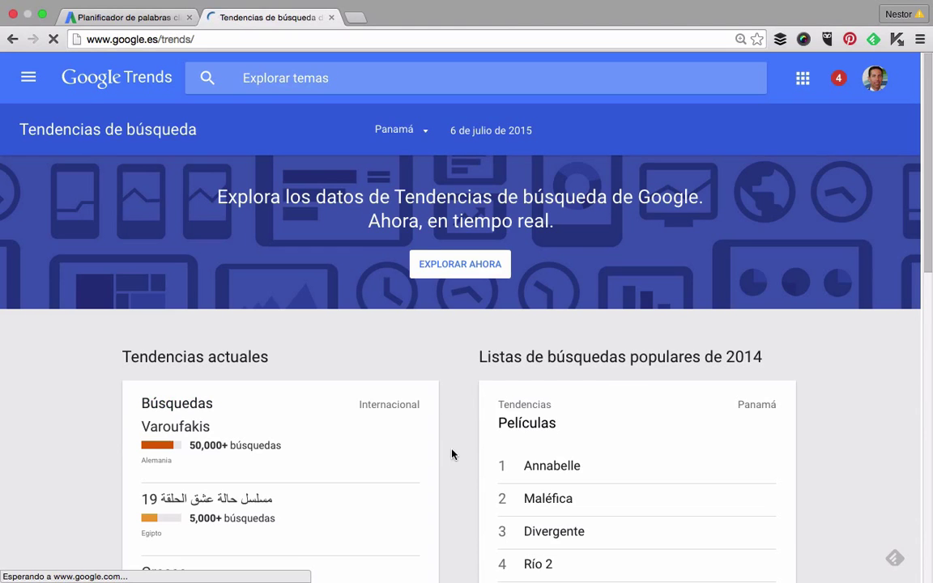
Look through the Google Trends home page, covering current trends, the 2014 popular search lists and the Explorar en detalle charts.
scroll(452, 454, "down", 1)
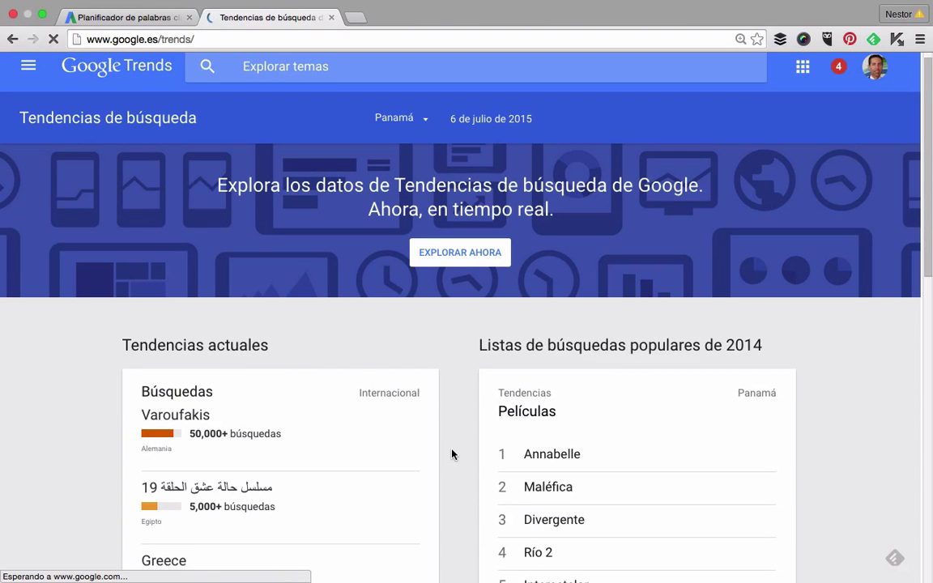
scroll(450, 452, "down", 5)
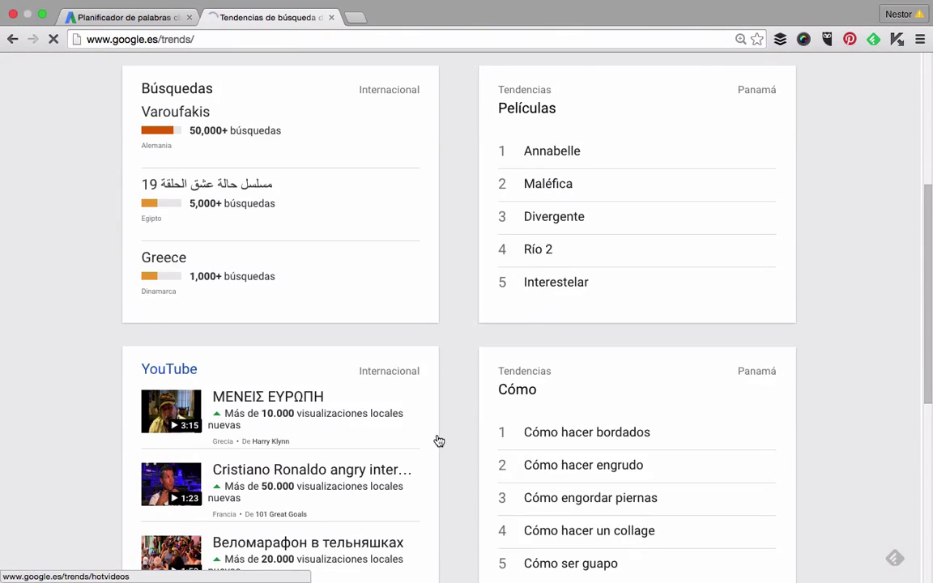
scroll(500, 429, "up", 2)
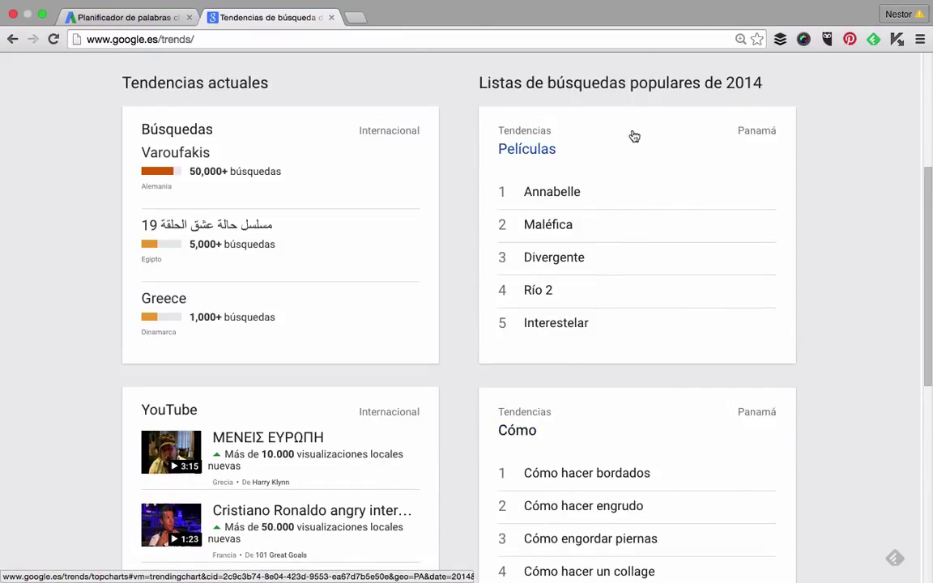
scroll(709, 384, "down", 4)
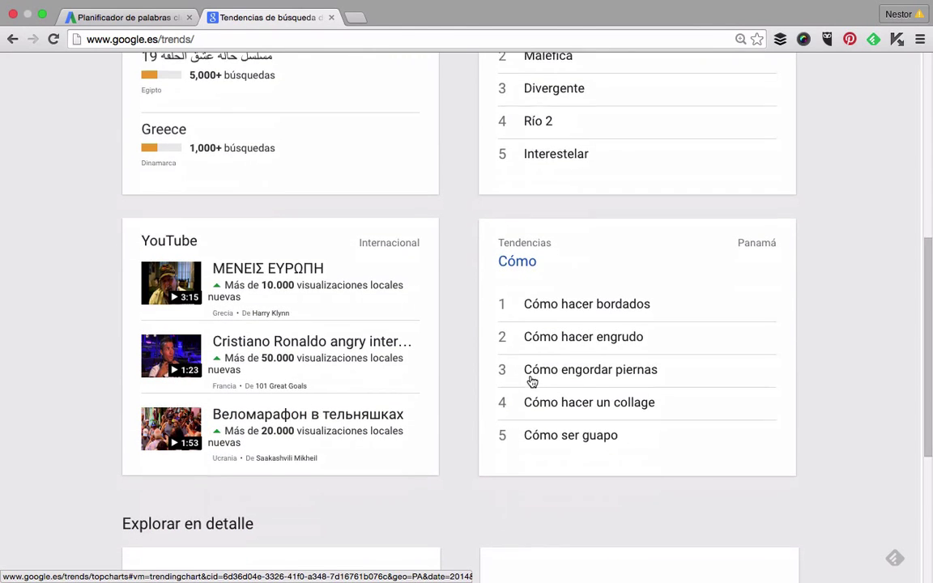
scroll(315, 347, "down", 1)
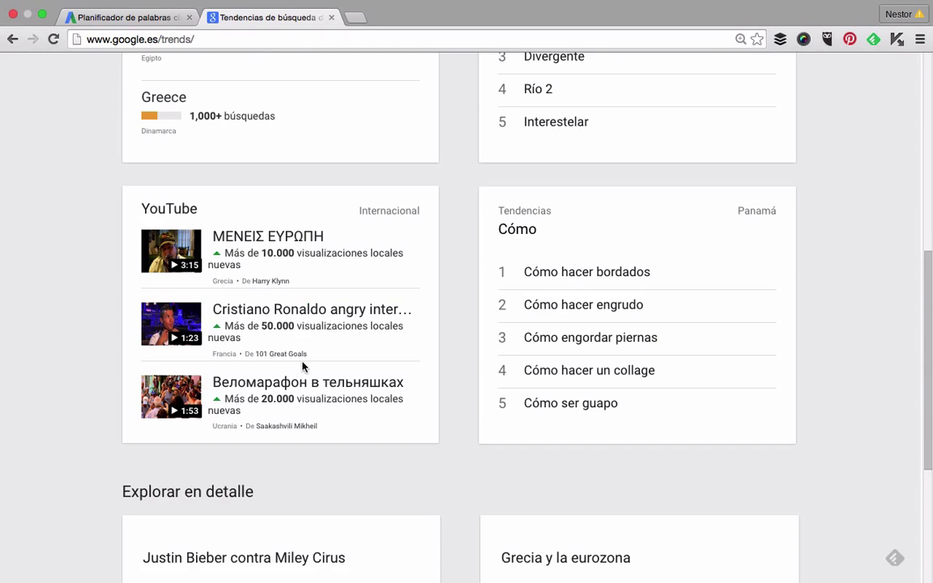
scroll(304, 366, "down", 1)
scroll(303, 366, "down", 6)
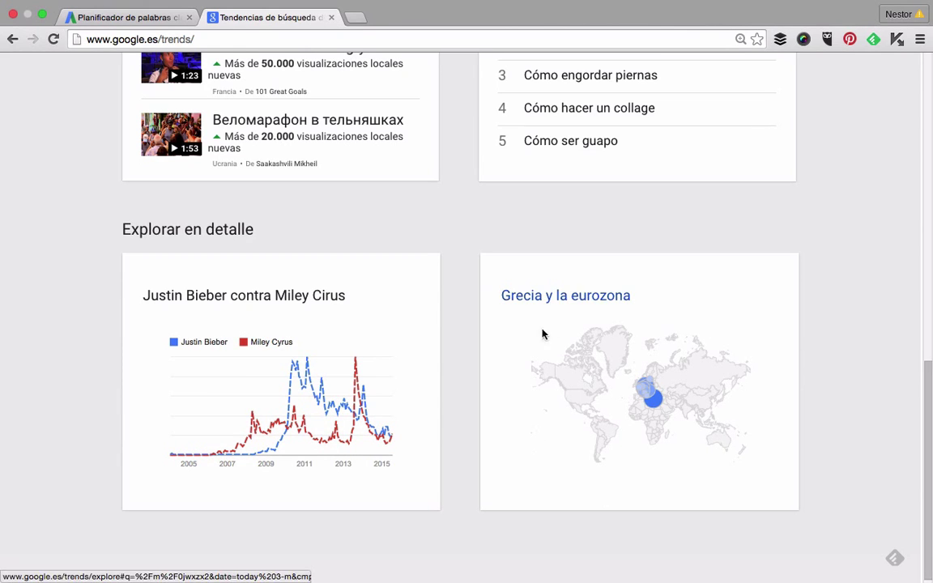
scroll(579, 335, "up", 10)
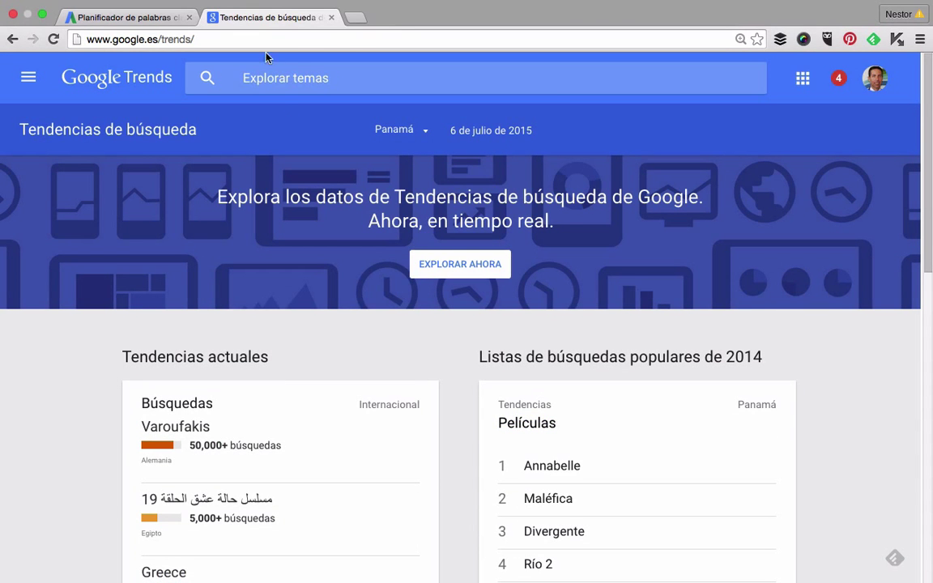
Explore the search terms "hotel, hoteles" so that both are compared.
left_click(278, 81)
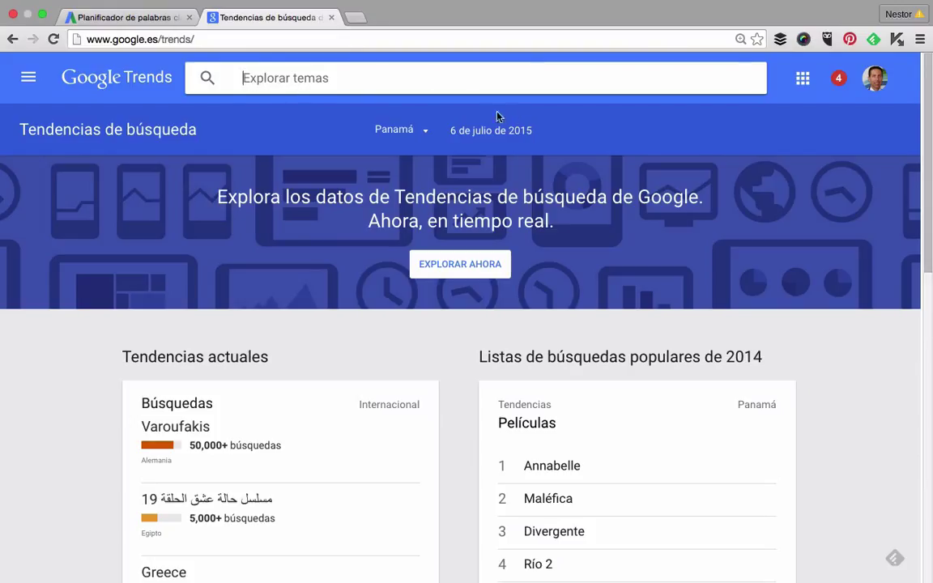
left_click(285, 83)
type("hote")
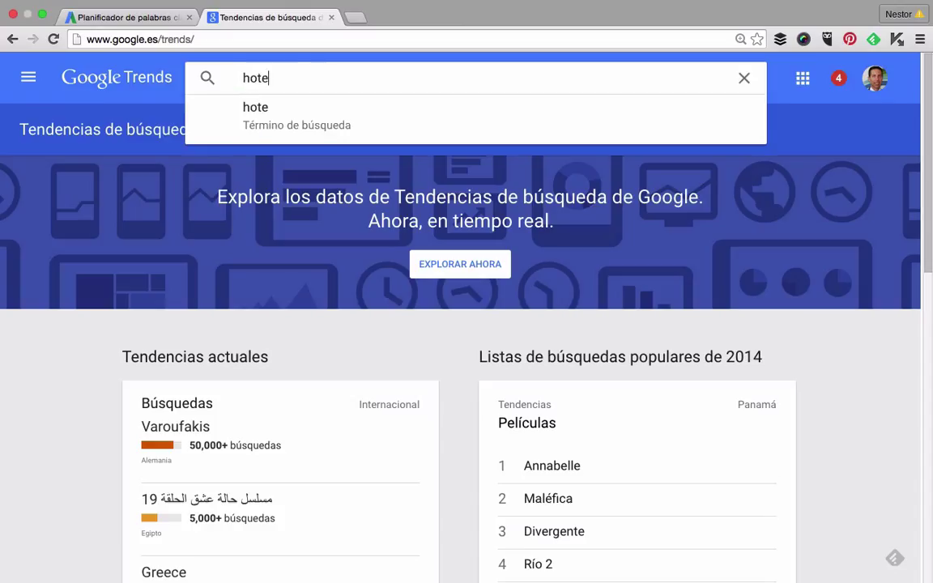
type("l, hoteles")
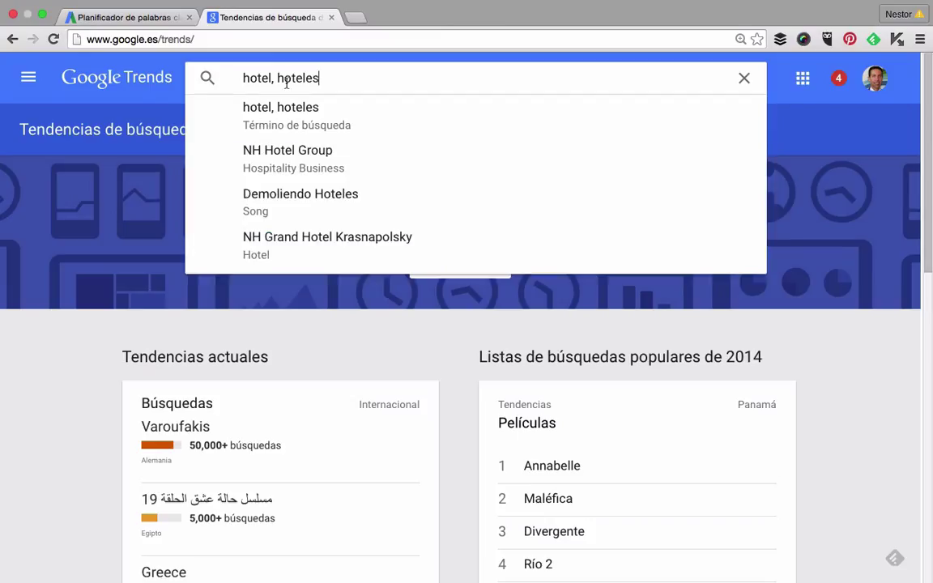
key("Return")
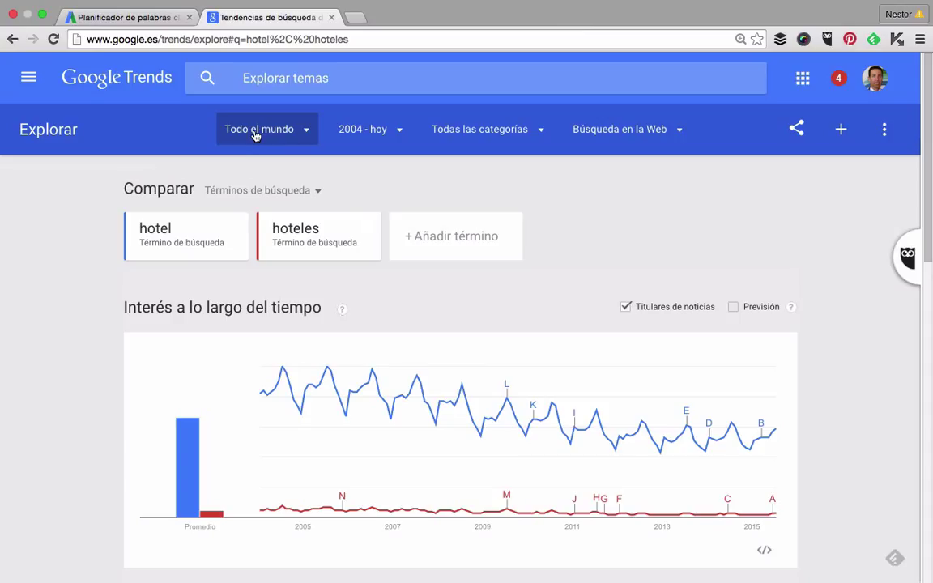
Restrict the comparison of hotel and hoteles to the region Perú.
left_click(307, 134)
scroll(322, 251, "down", 4)
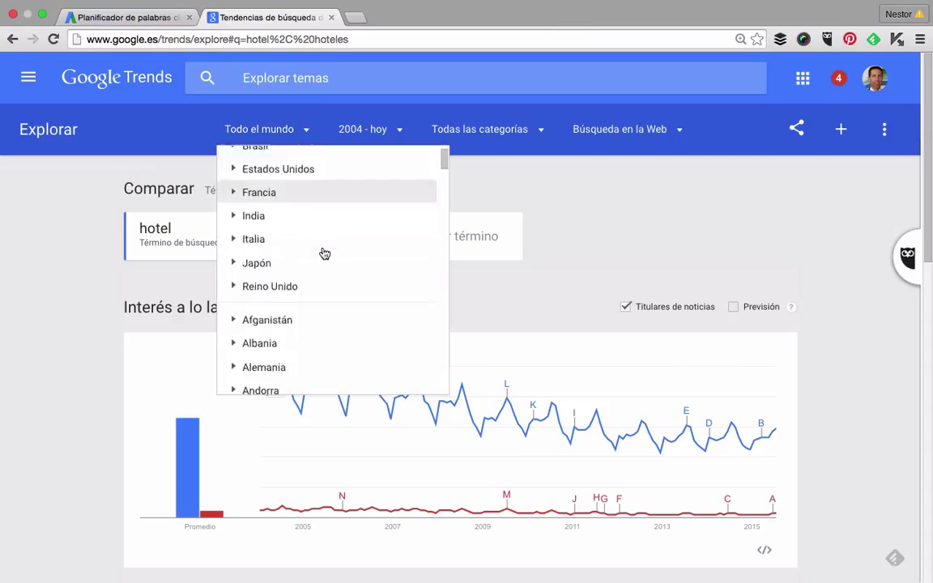
scroll(324, 254, "up", 3)
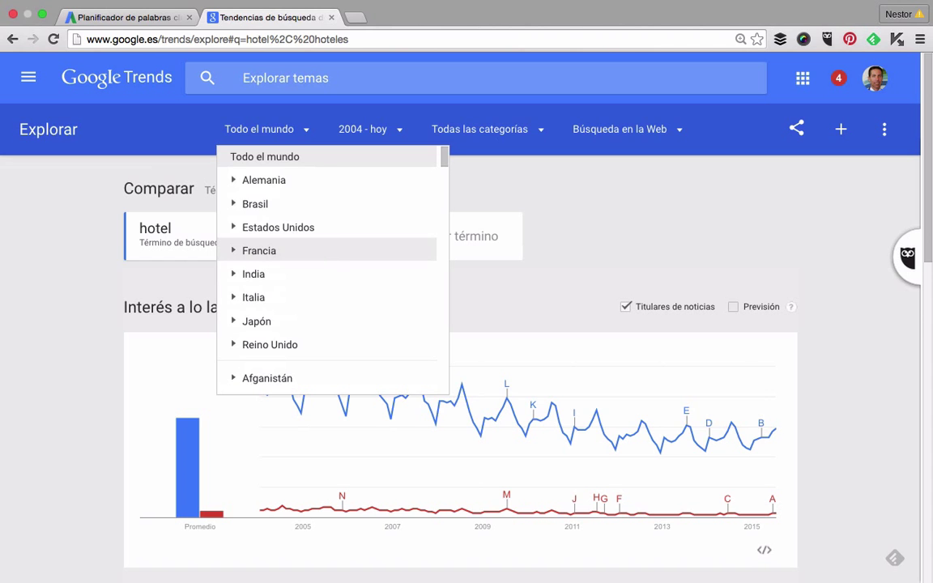
scroll(332, 274, "down", 1)
scroll(334, 273, "down", 20)
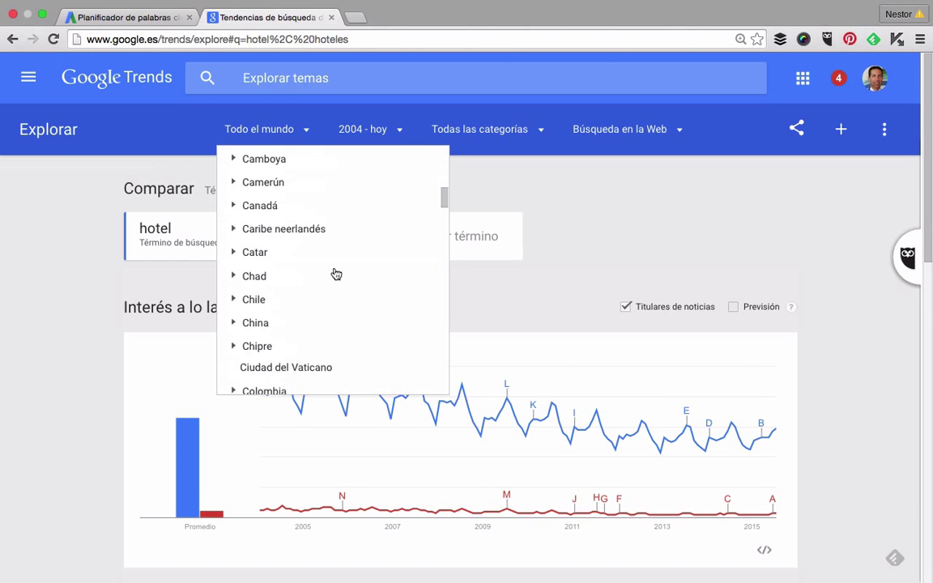
scroll(334, 273, "down", 20)
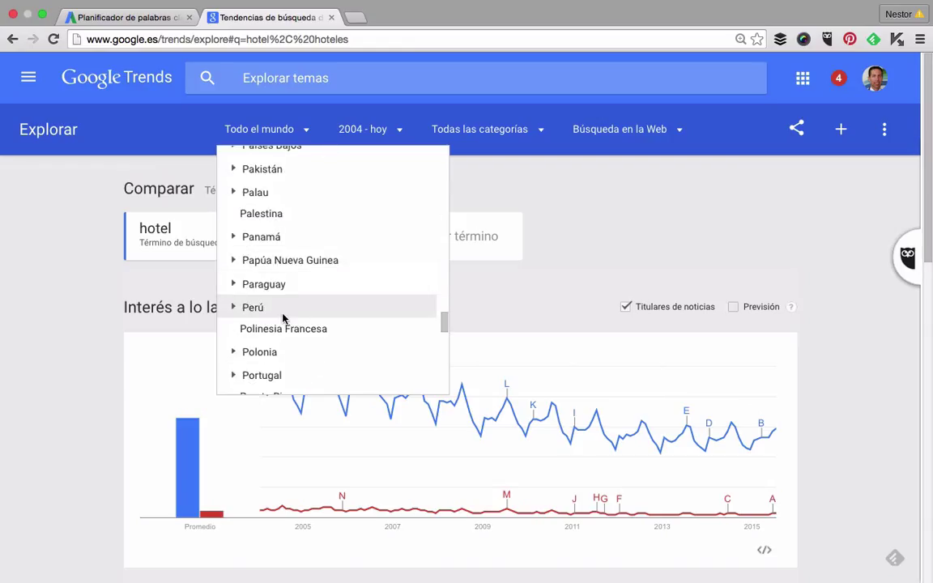
left_click(284, 316)
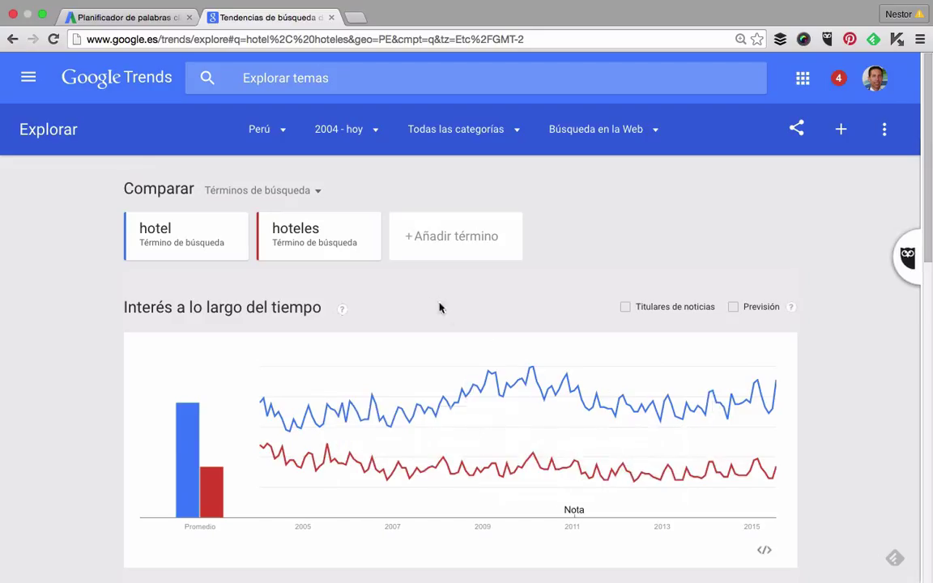
Limit the comparison to the year 2014 and examine the peaks in the interest-over-time chart.
left_click(328, 128)
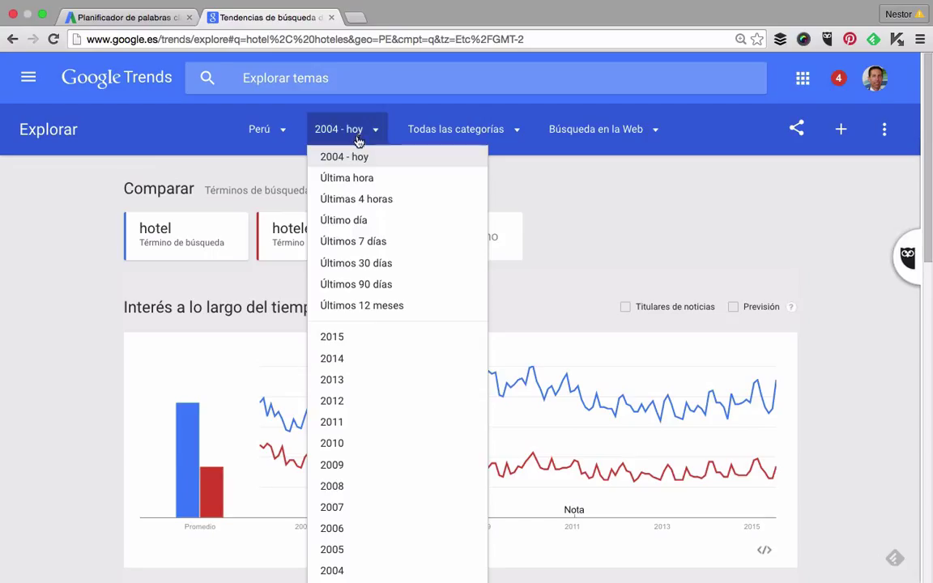
left_click(359, 361)
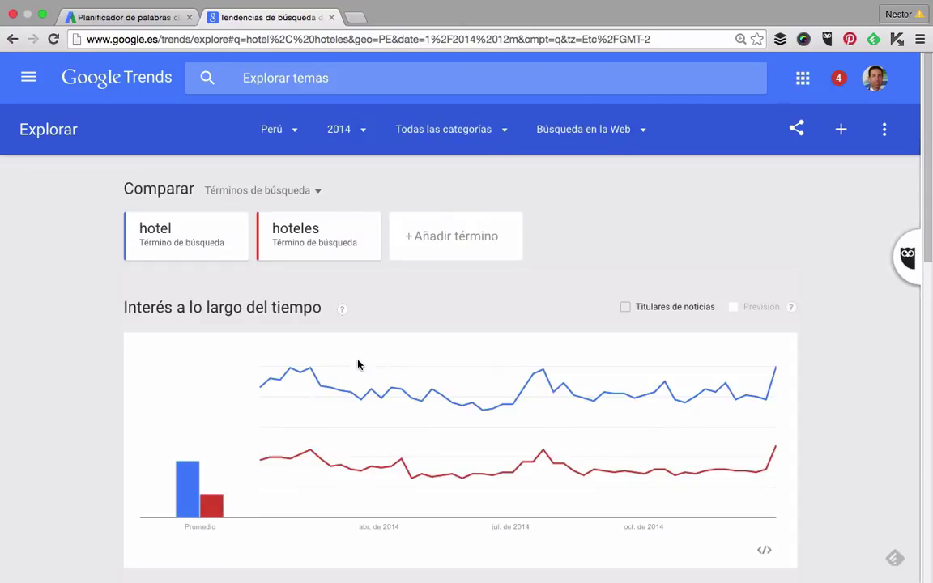
scroll(534, 423, "down", 3)
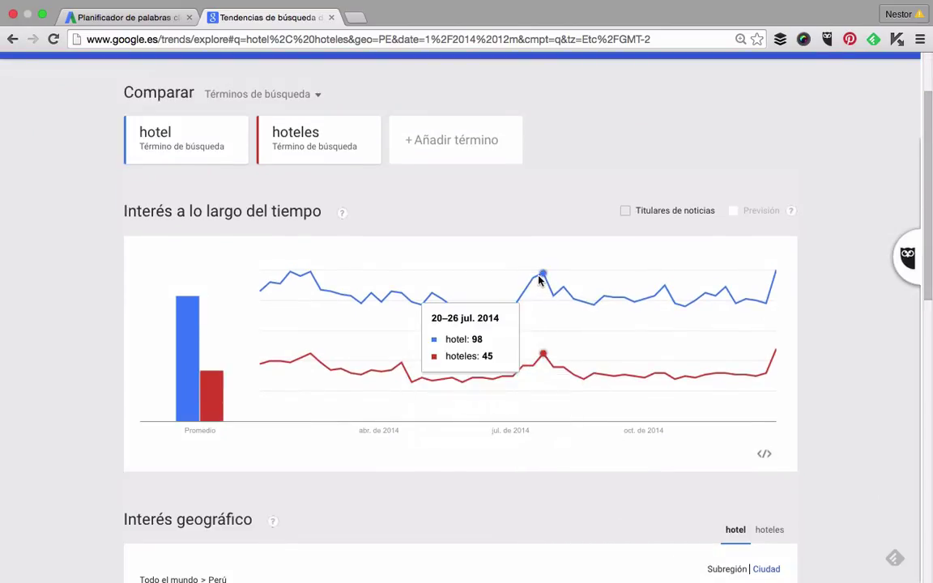
mouse_move(774, 276)
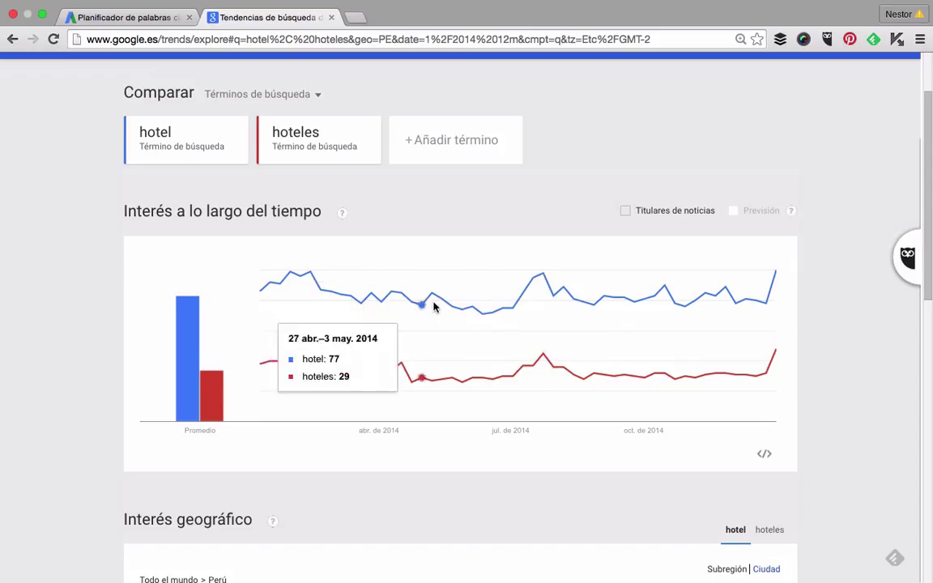
scroll(429, 310, "up", 1)
scroll(433, 307, "up", 2)
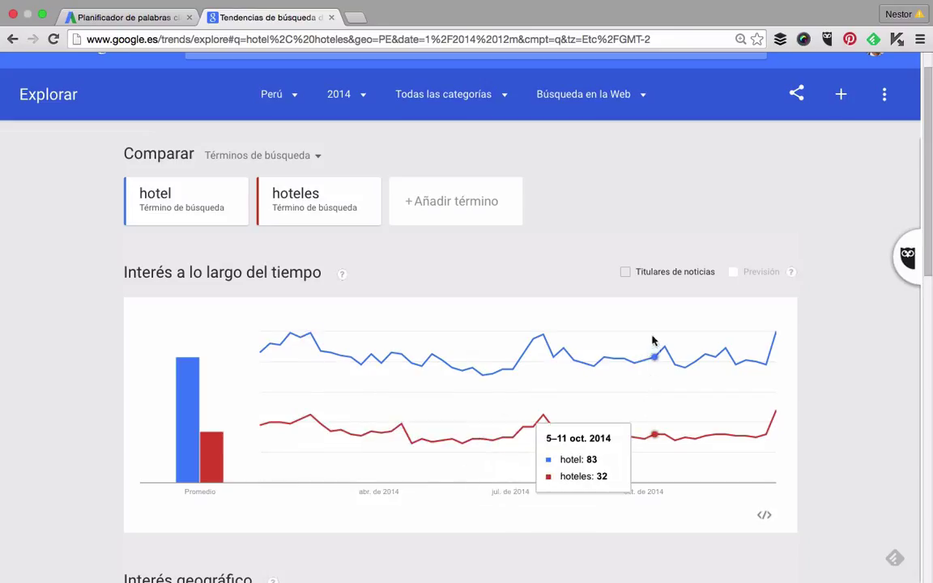
Show the news headlines on the interest-over-time chart, read the headline at marker A, and hide the headlines again.
left_click(625, 273)
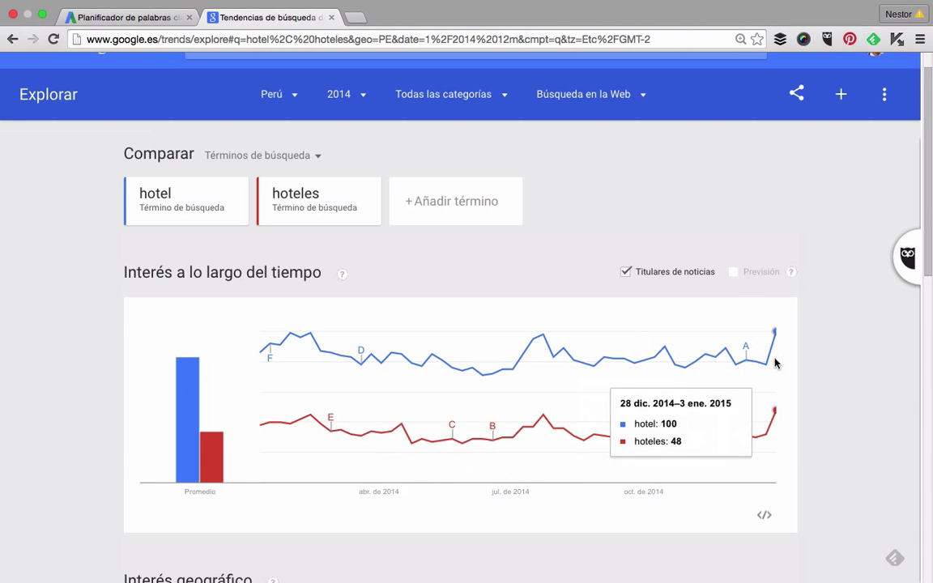
mouse_move(746, 350)
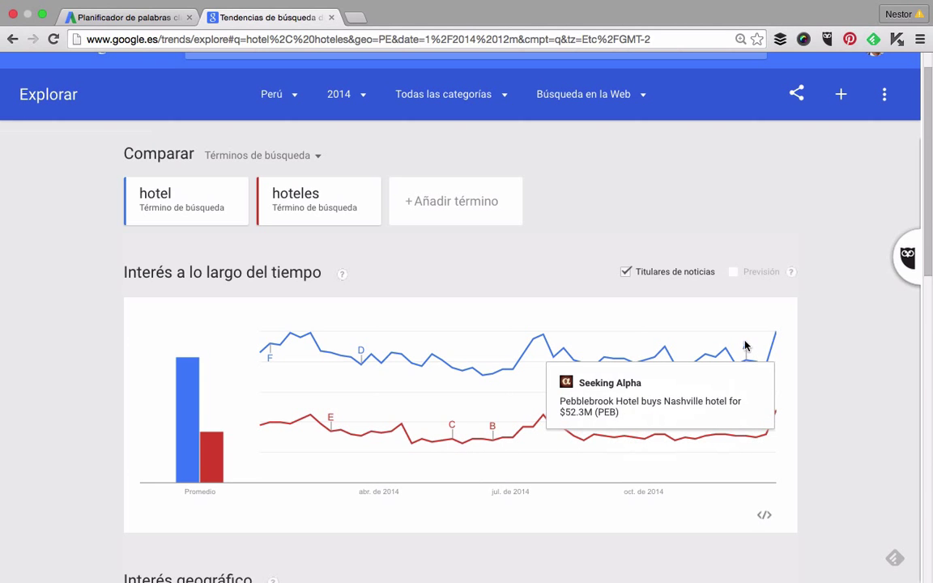
left_click(626, 272)
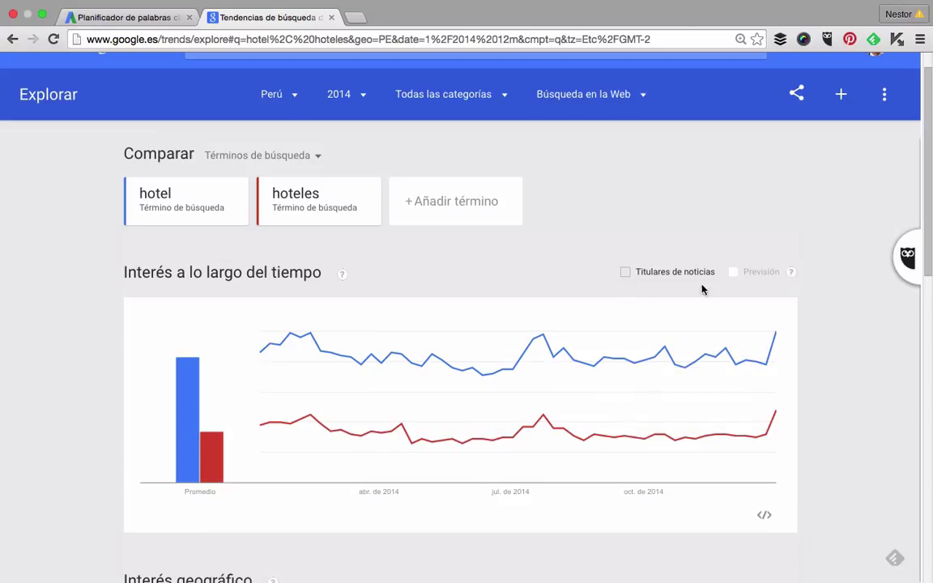
scroll(714, 291, "down", 1)
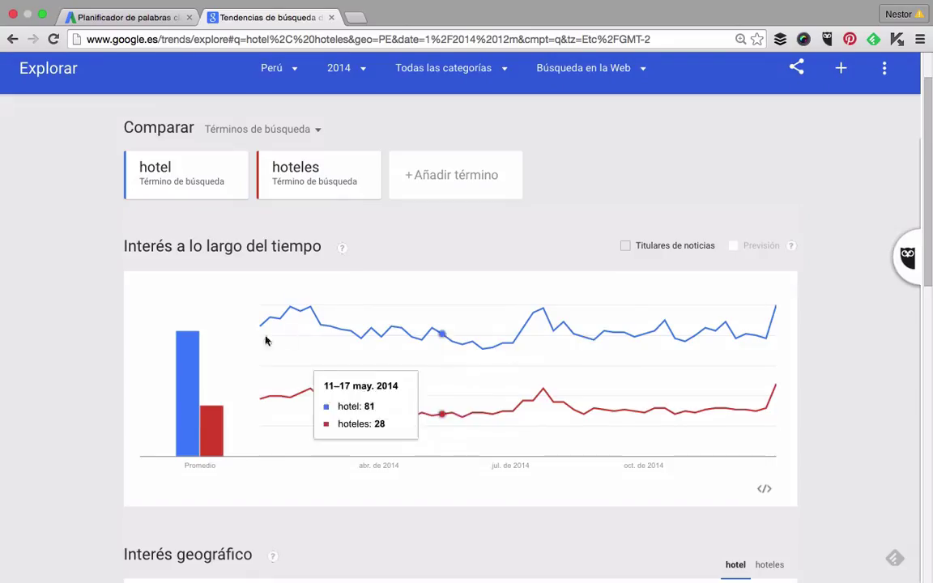
scroll(470, 292, "up", 1)
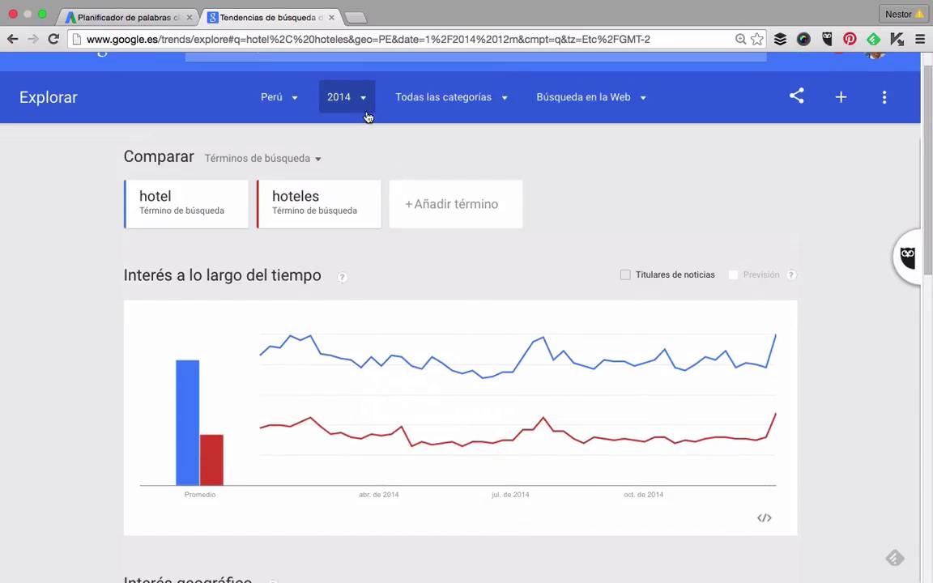
Browse the category list and set the category filter to Aficiones y tiempo libre.
left_click(497, 109)
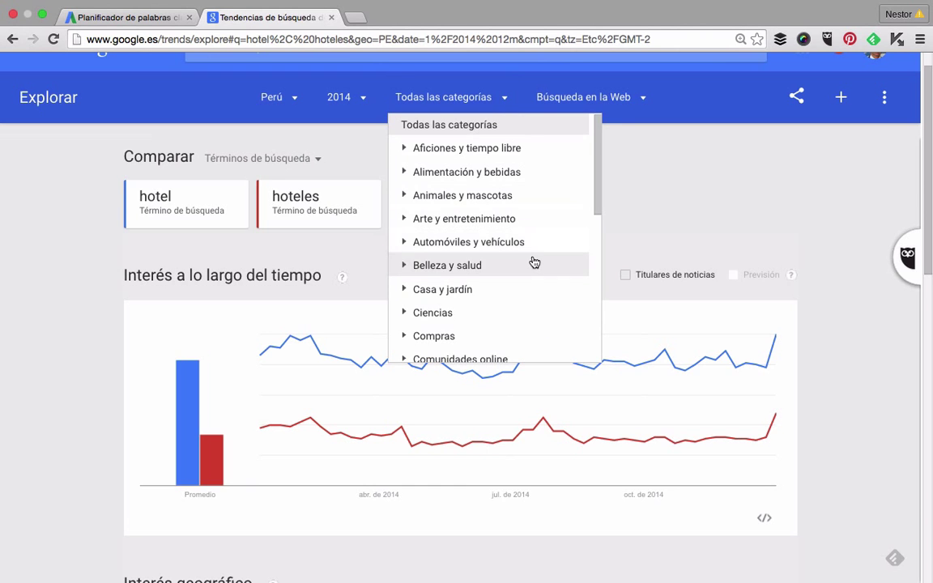
scroll(533, 263, "down", 2)
scroll(533, 263, "down", 5)
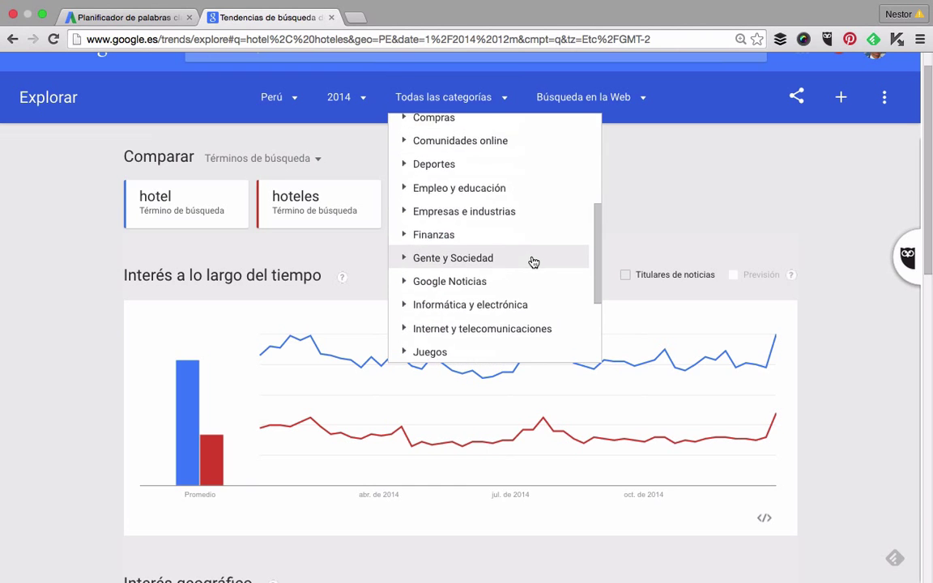
scroll(533, 262, "down", 2)
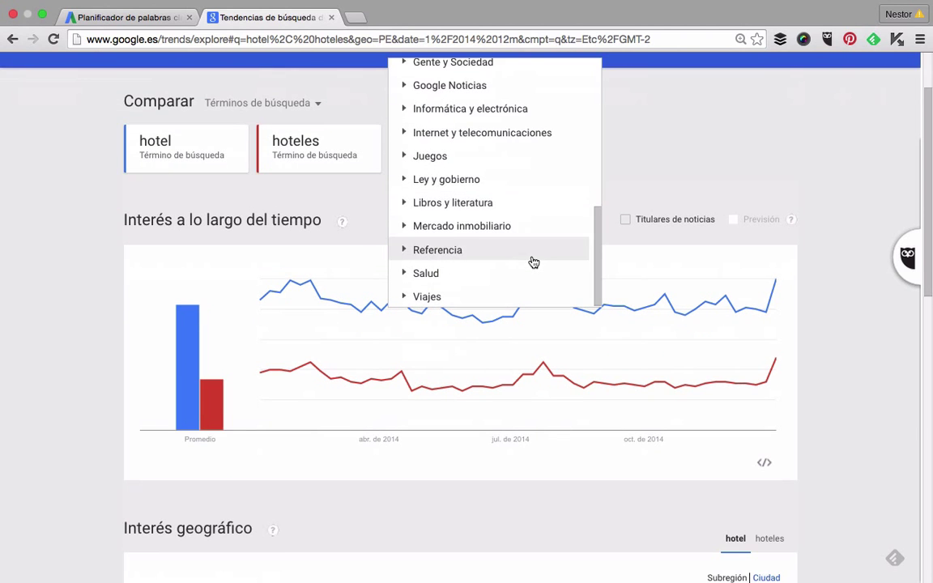
scroll(535, 263, "up", 8)
scroll(535, 262, "up", 3)
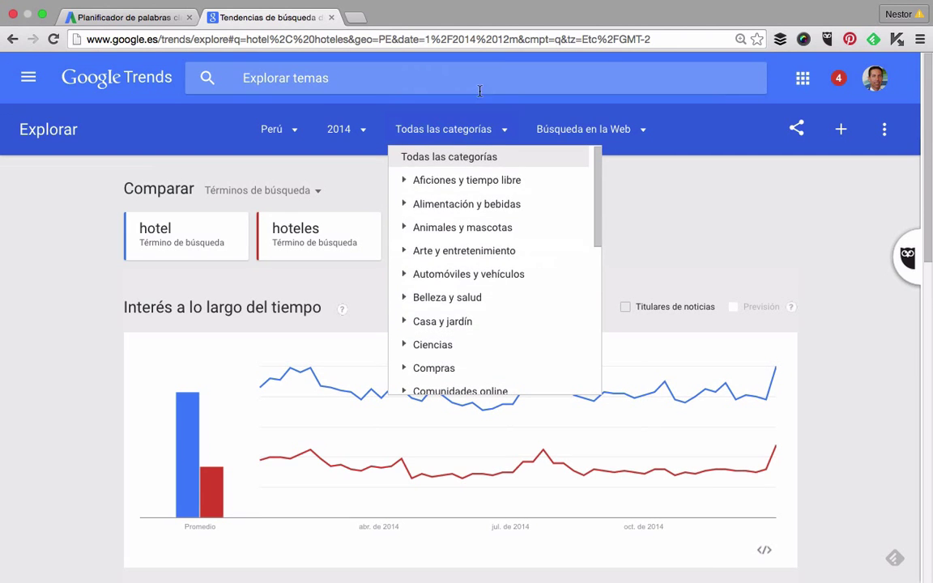
left_click(463, 186)
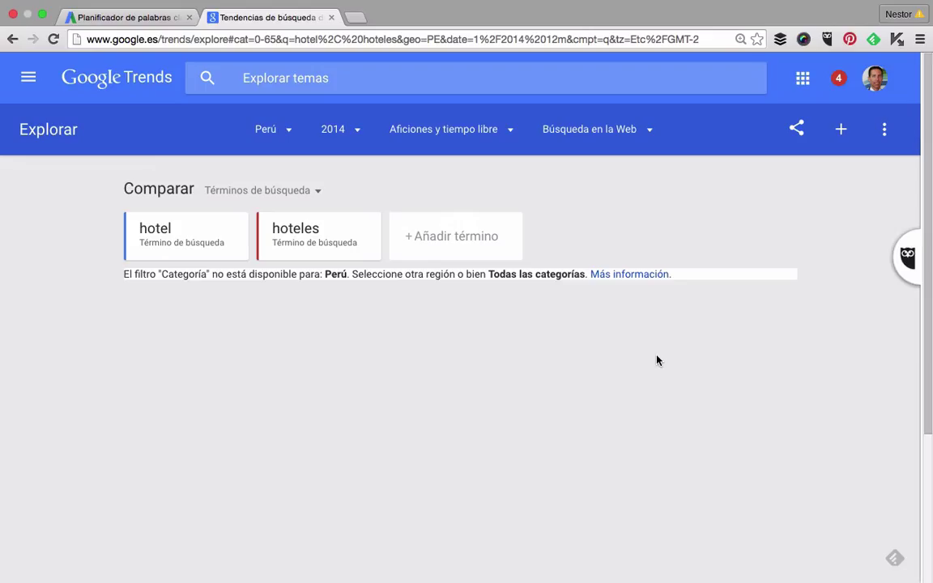
Look through the category list and change the category filter to Viajes.
left_click(496, 134)
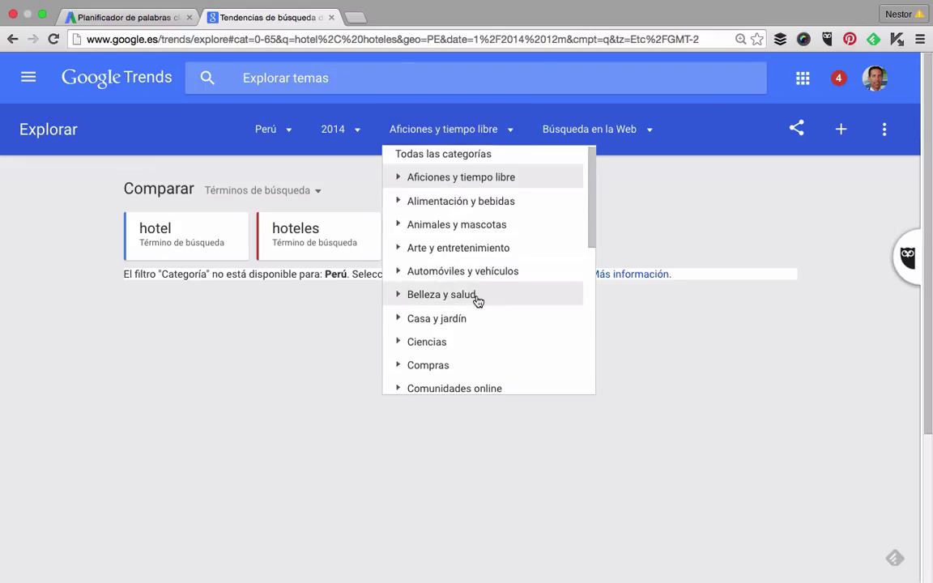
scroll(478, 301, "down", 2)
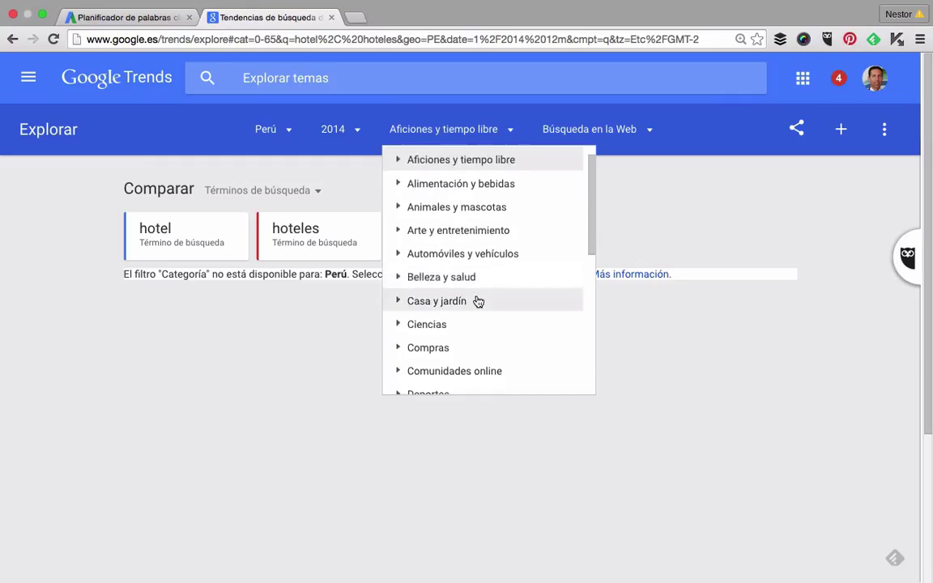
scroll(478, 301, "down", 4)
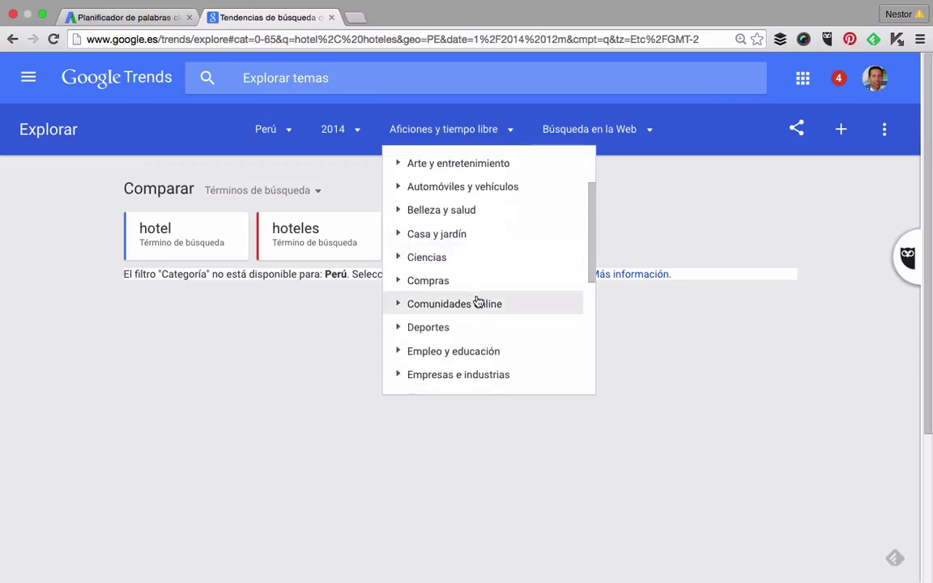
scroll(477, 301, "down", 5)
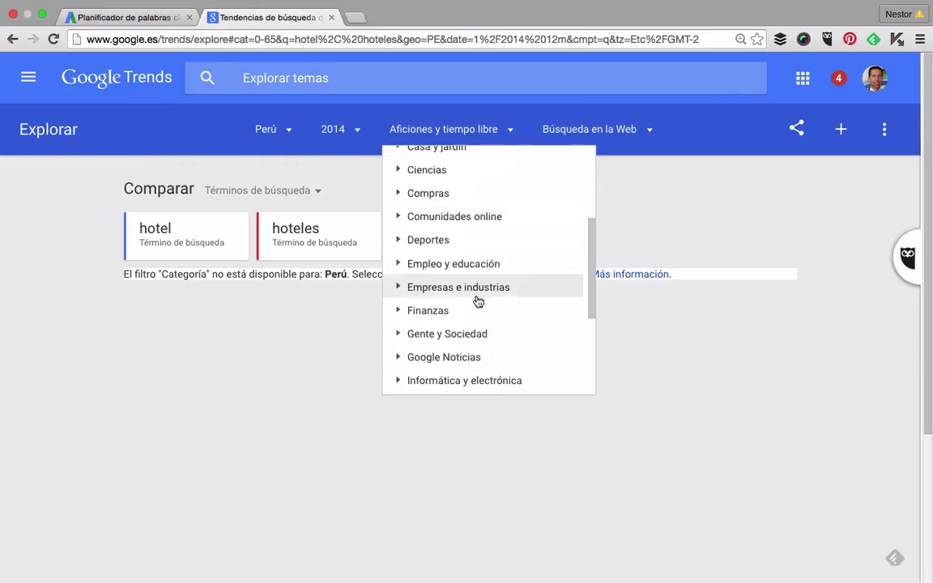
scroll(478, 301, "down", 6)
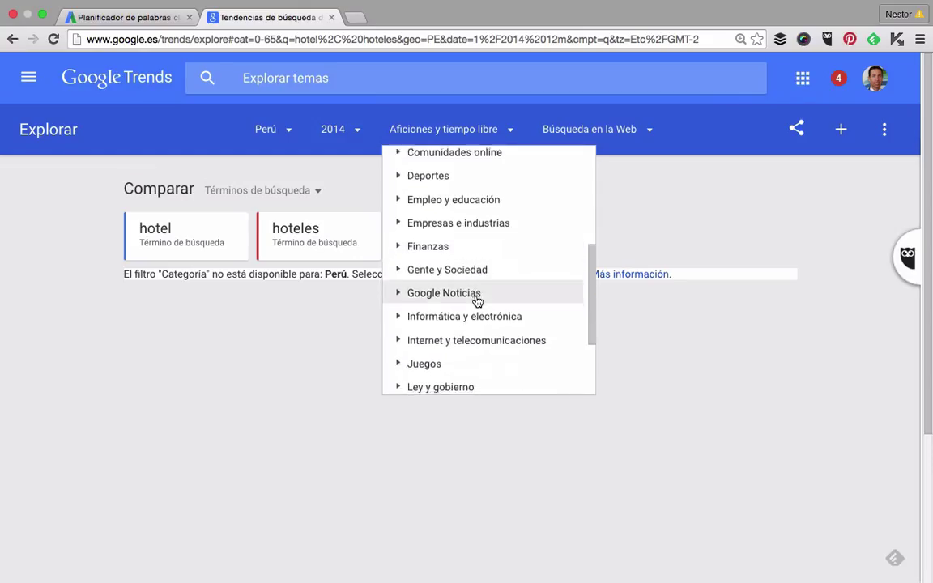
scroll(478, 301, "down", 5)
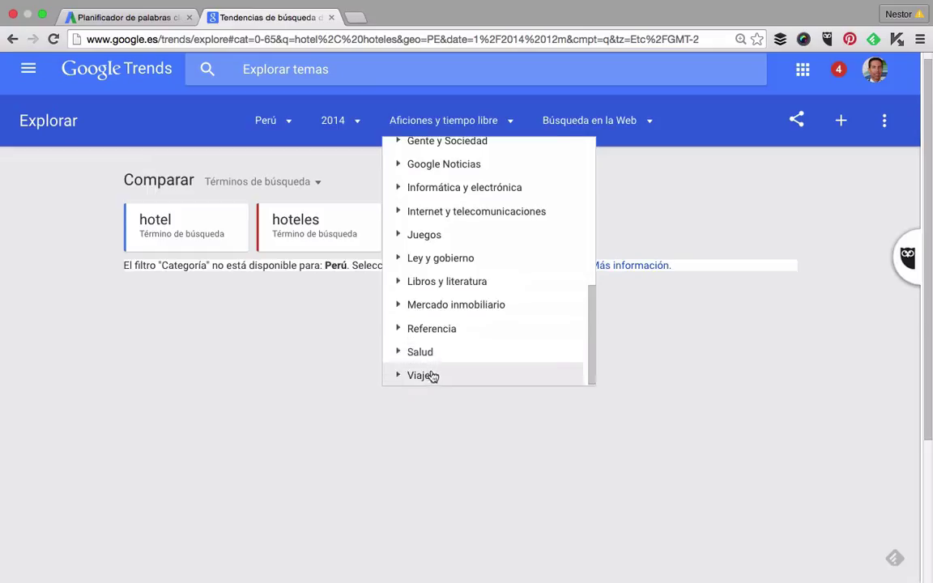
left_click(432, 378)
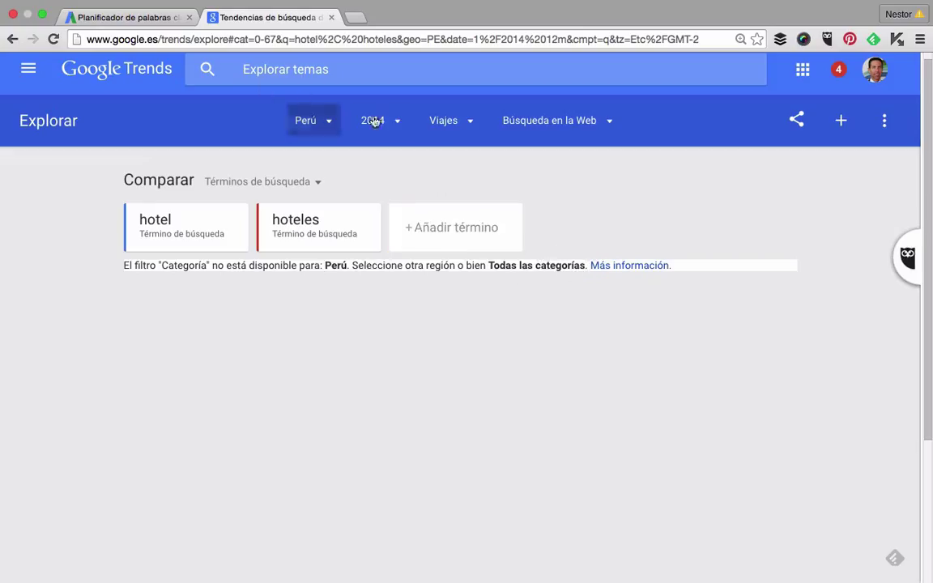
Reset the category filter to Todas las categorías.
left_click(444, 121)
scroll(496, 268, "up", 10)
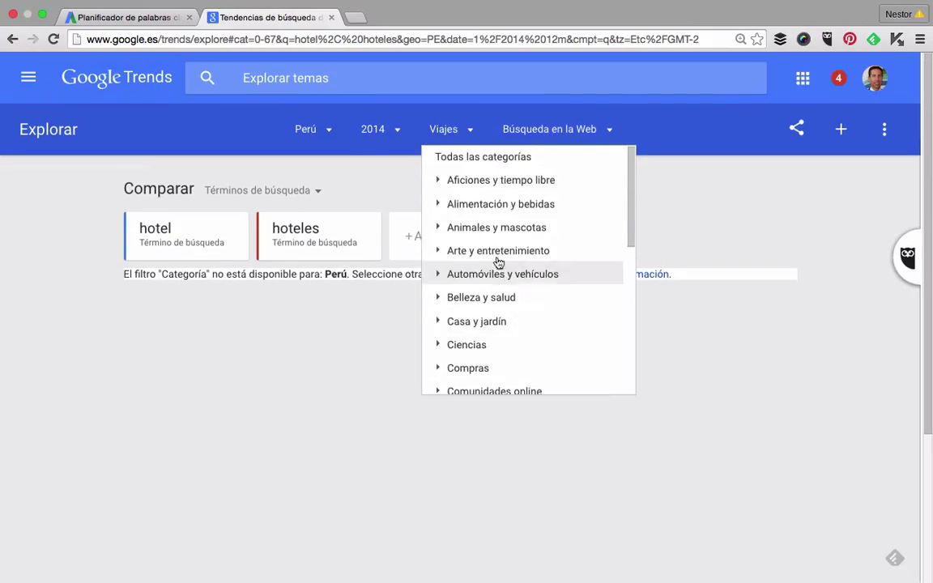
left_click(483, 158)
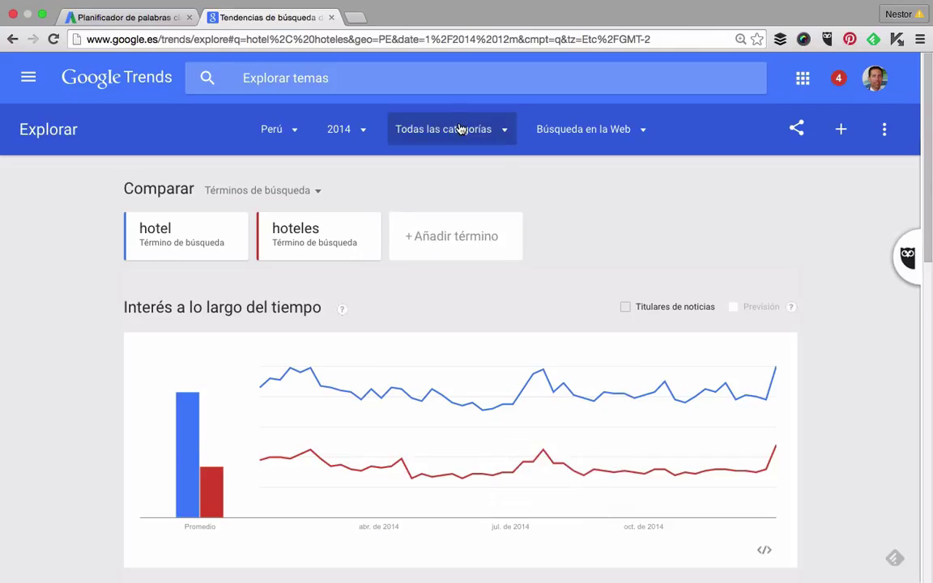
Switch the search type to Búsqueda de imágenes, examine points on the interest-over-time chart, and return to Búsqueda en la Web.
left_click(643, 133)
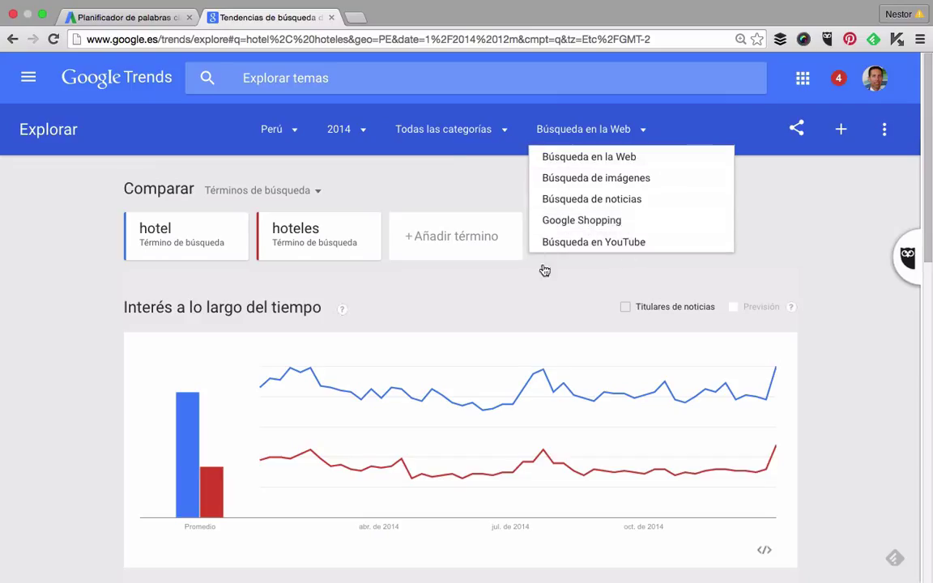
left_click(601, 180)
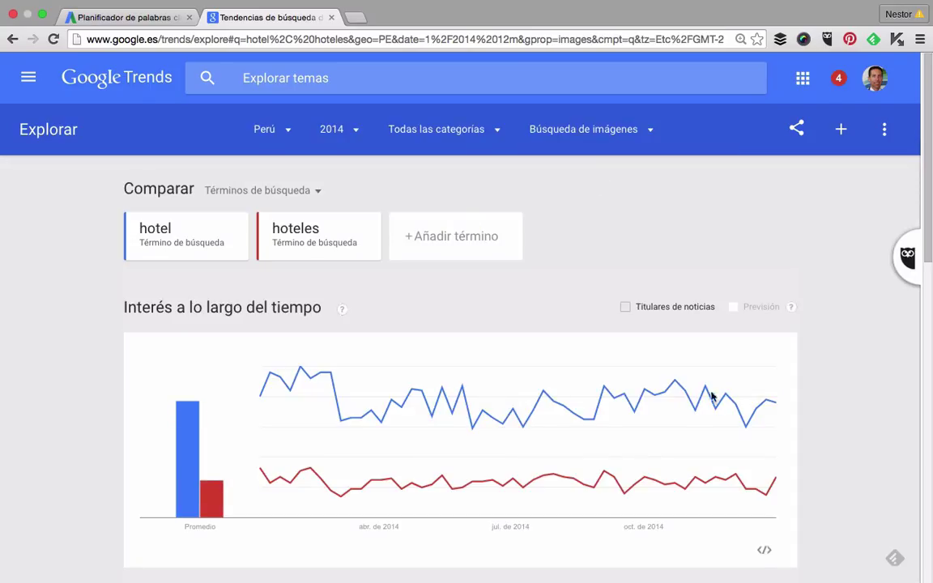
mouse_move(713, 406)
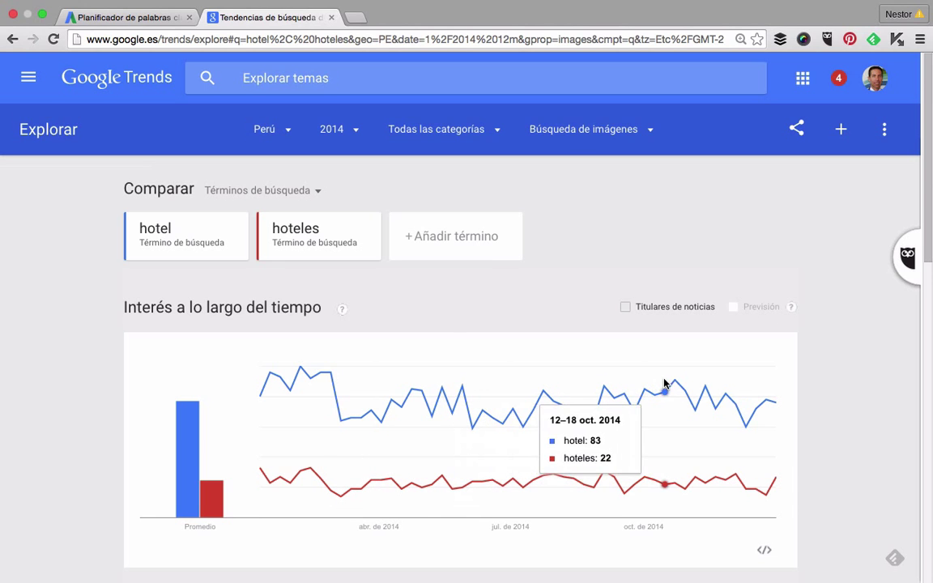
mouse_move(629, 477)
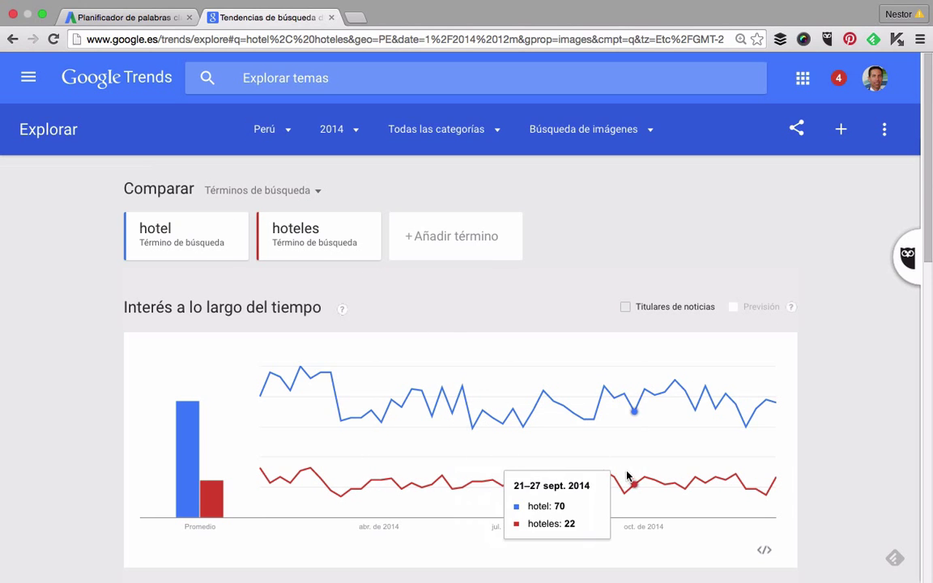
left_click(599, 125)
left_click(602, 157)
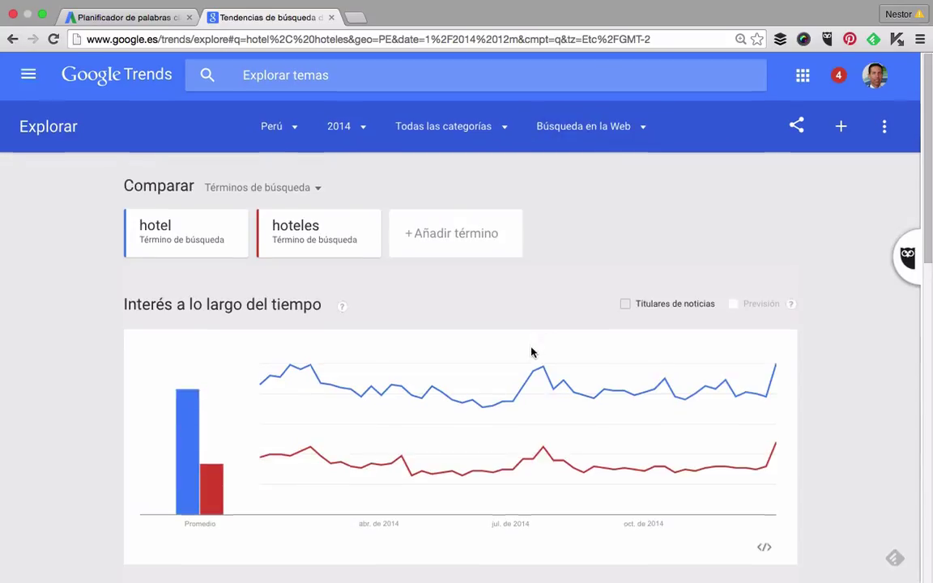
Examine the geographic interest within Perú for the term hotel, first by subregion and then by city.
scroll(531, 350, "down", 2)
scroll(531, 351, "down", 5)
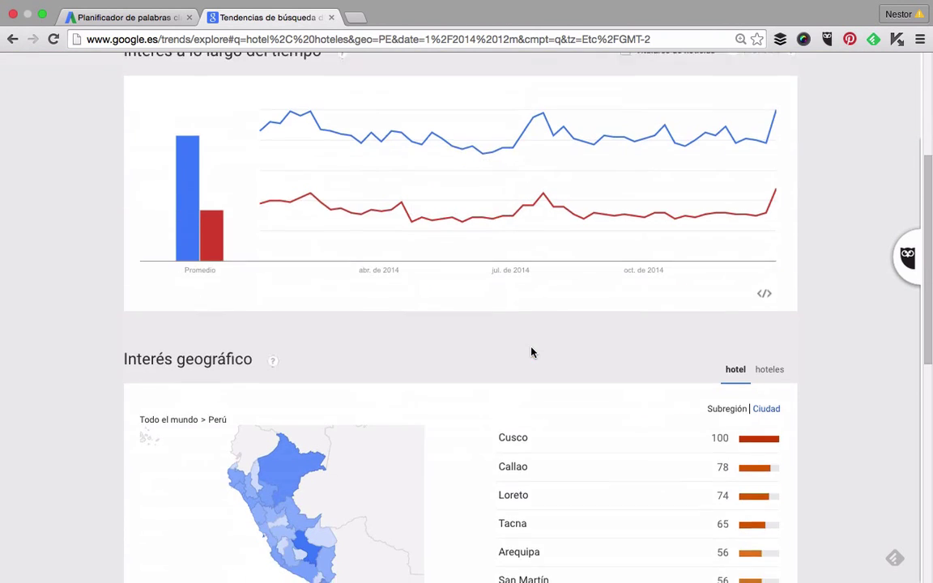
scroll(530, 352, "down", 2)
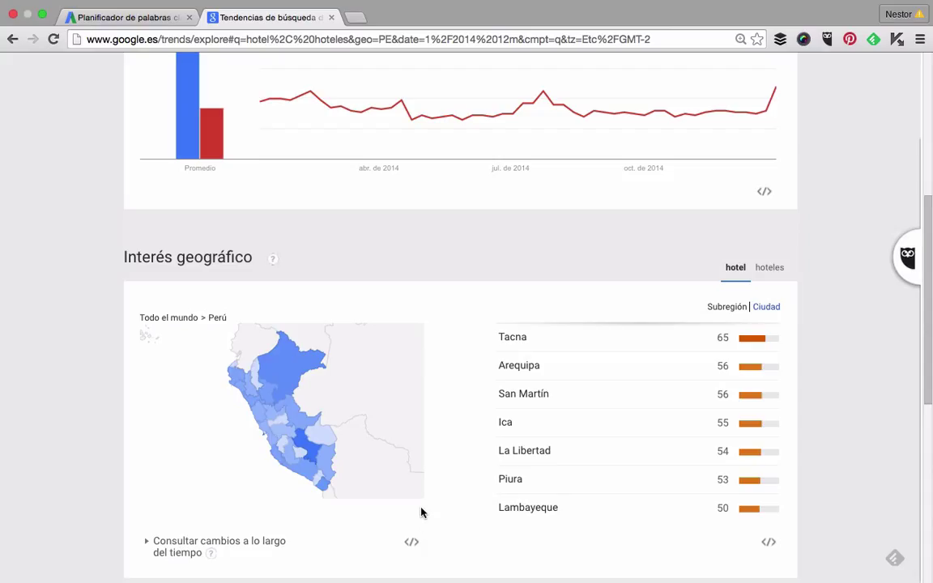
left_click(765, 268)
left_click(734, 268)
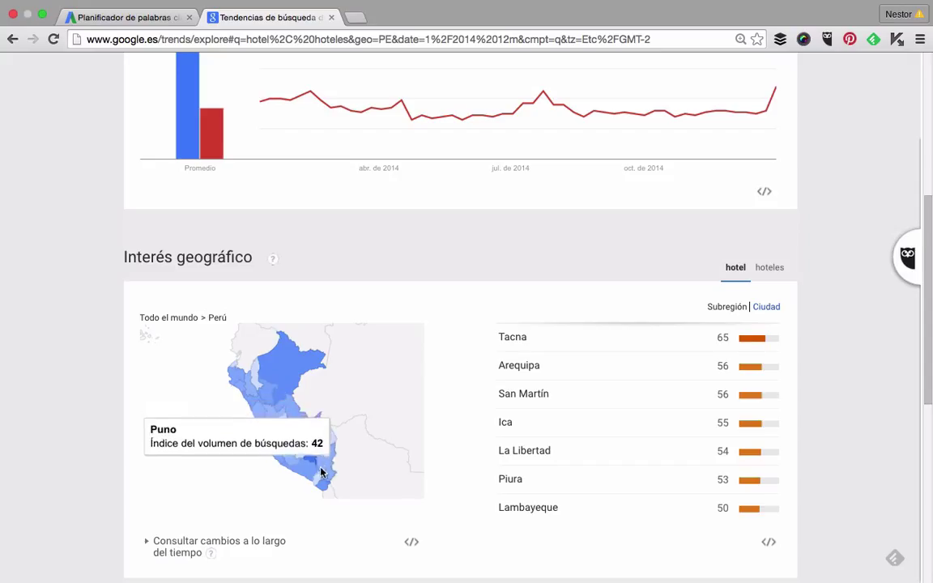
scroll(597, 447, "down", 3)
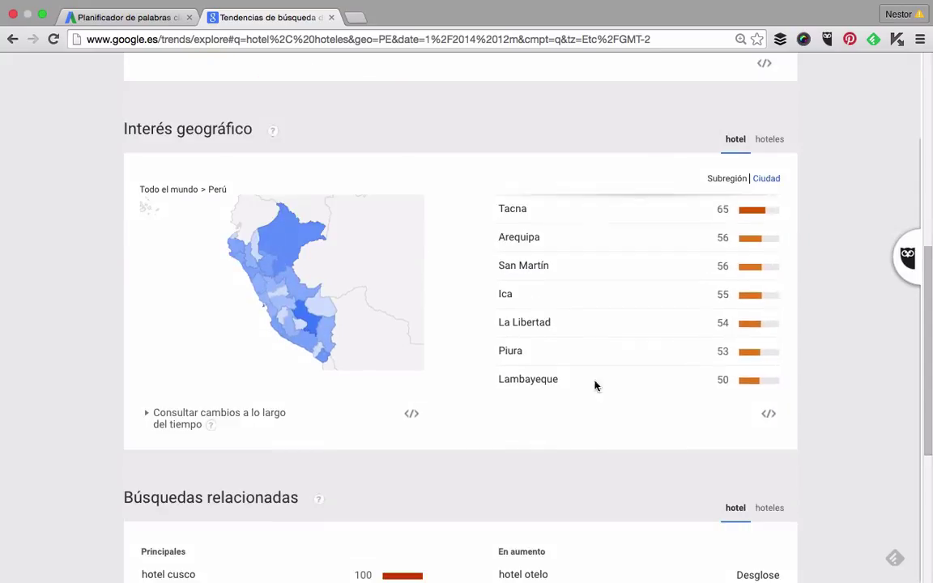
left_click(765, 179)
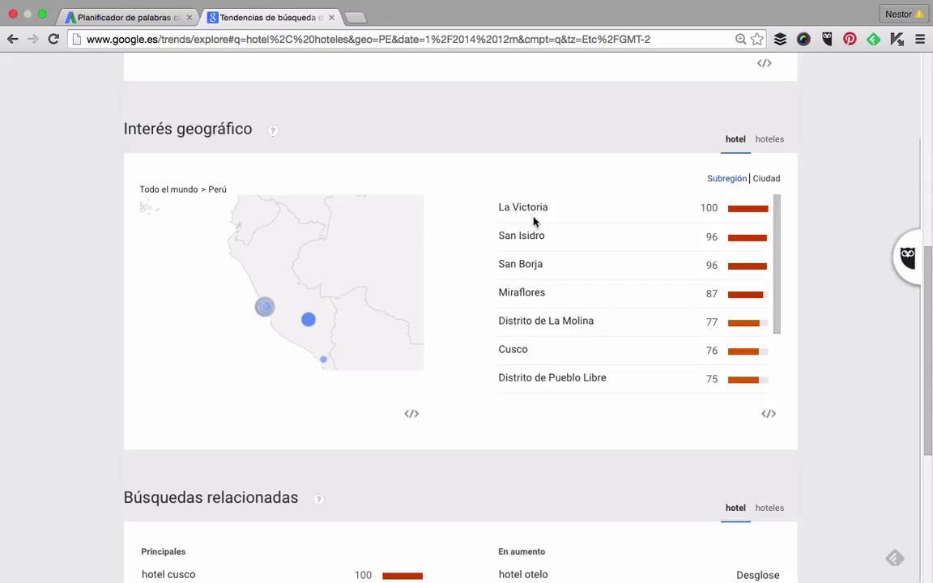
Show the geographic interest for the term hoteles and look through its ranking of subregions.
left_click(774, 140)
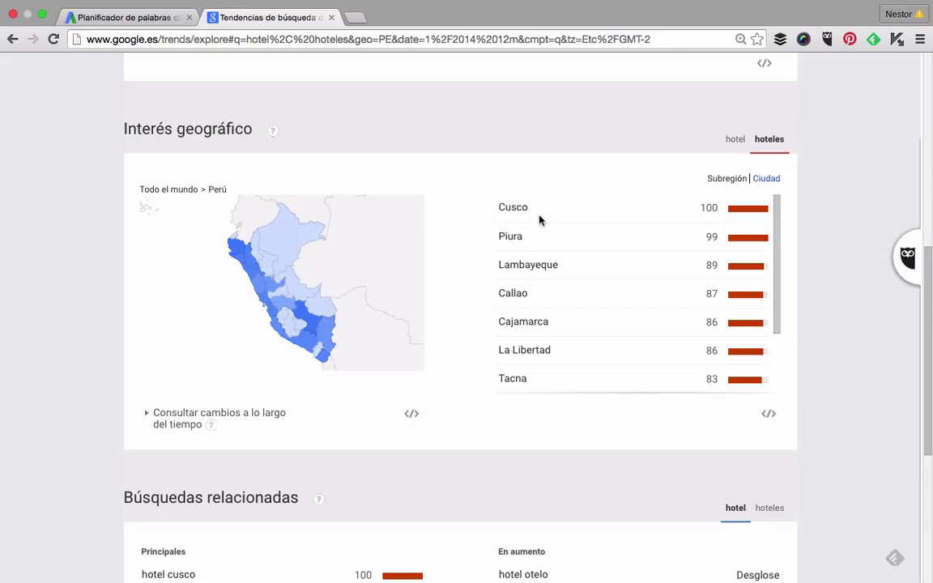
scroll(562, 328, "down", 2)
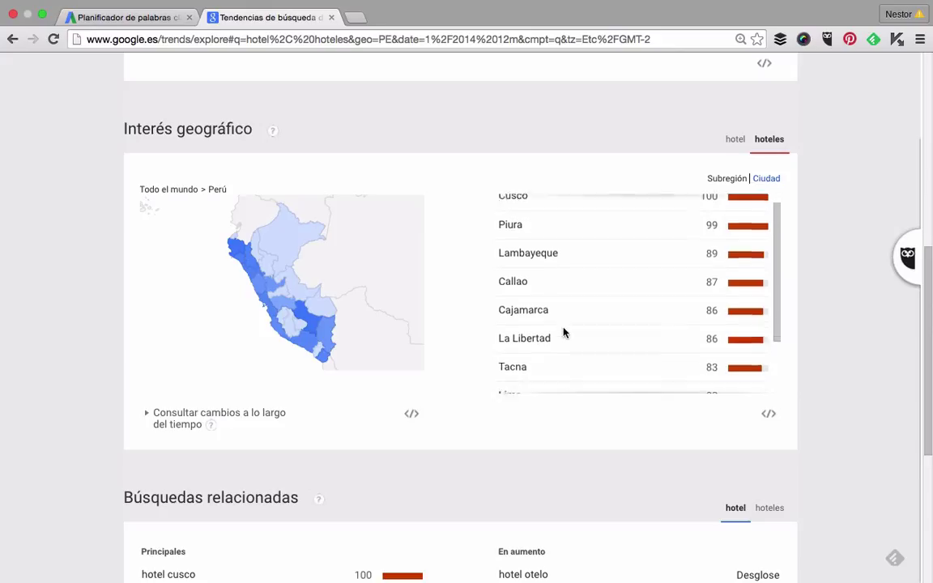
scroll(548, 413, "down", 3)
Examine the related searches for hotel, reading through the full Principales list and the growth percentages under En aumento.
scroll(548, 414, "down", 5)
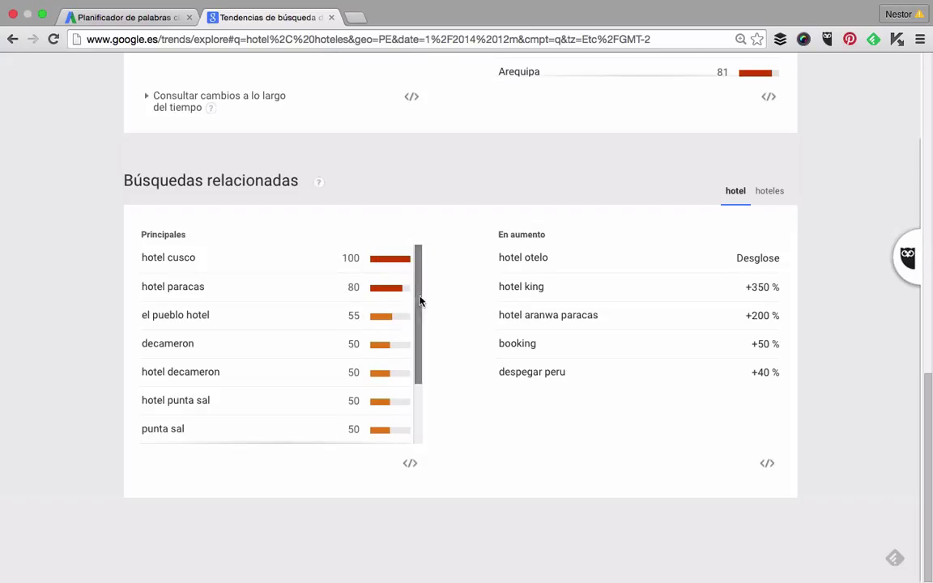
left_click_drag(419, 302, 419, 389)
left_click_drag(418, 388, 424, 298)
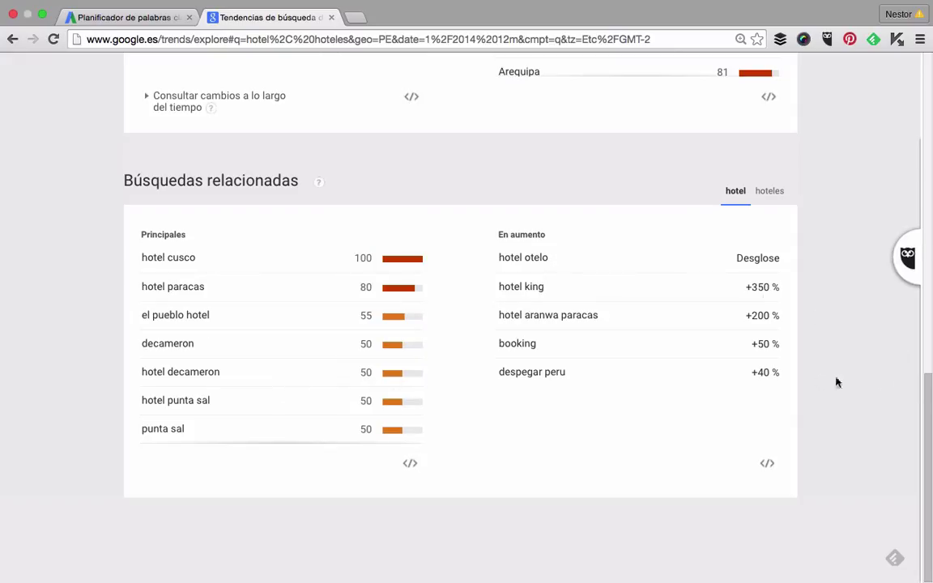
left_click_drag(745, 289, 787, 298)
left_click(756, 290)
Open the embed code for the geographic interest map, select the whole script, and close the dialog.
scroll(577, 287, "up", 5)
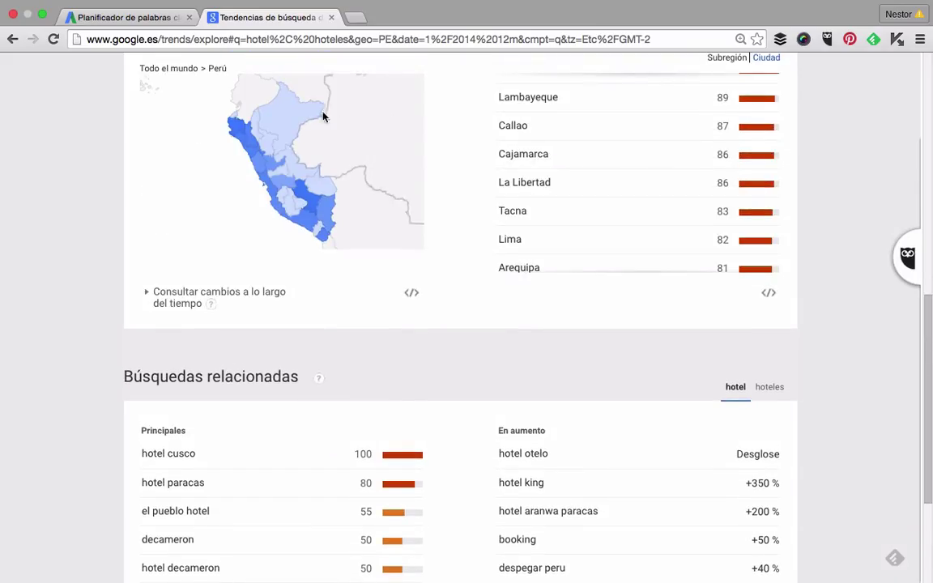
left_click(411, 293)
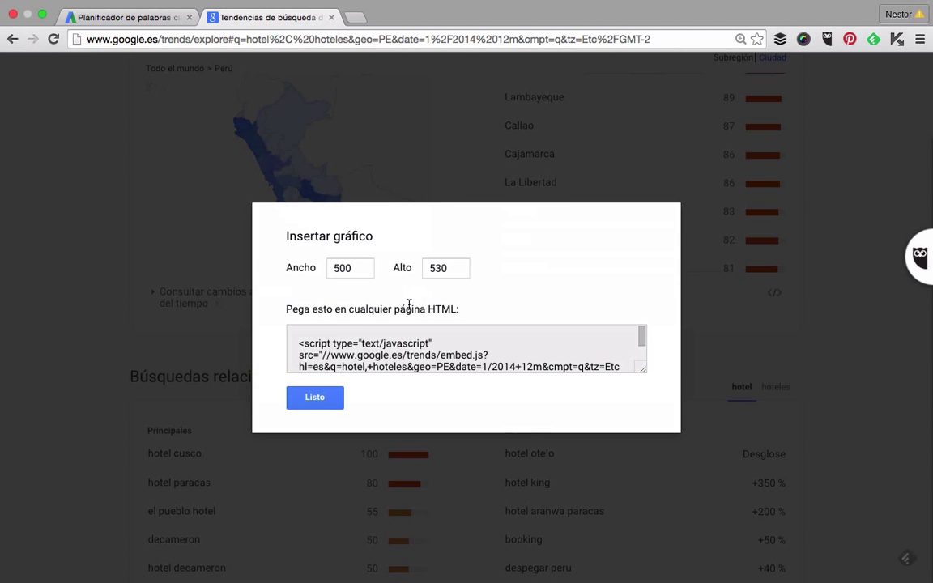
scroll(407, 333, "down", 3)
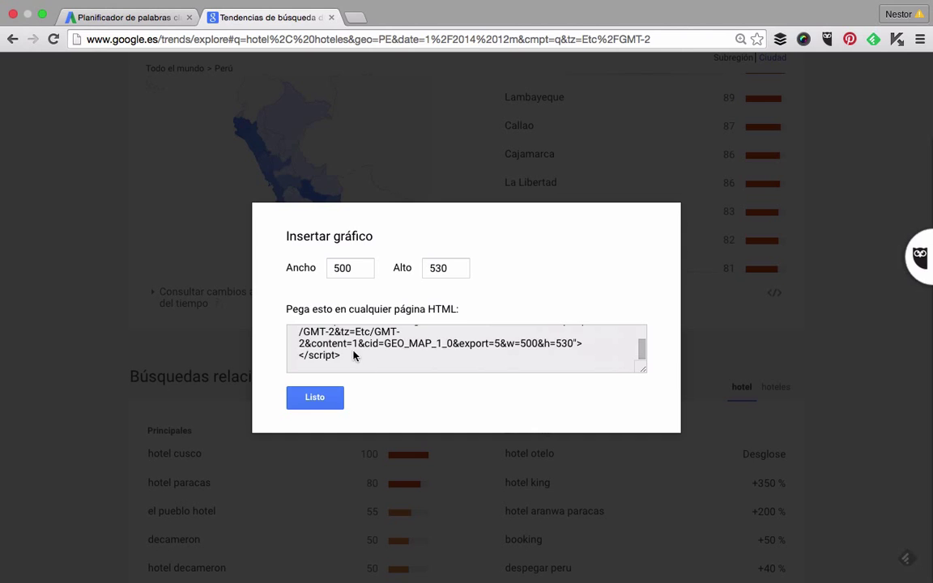
left_click_drag(339, 354, 298, 312)
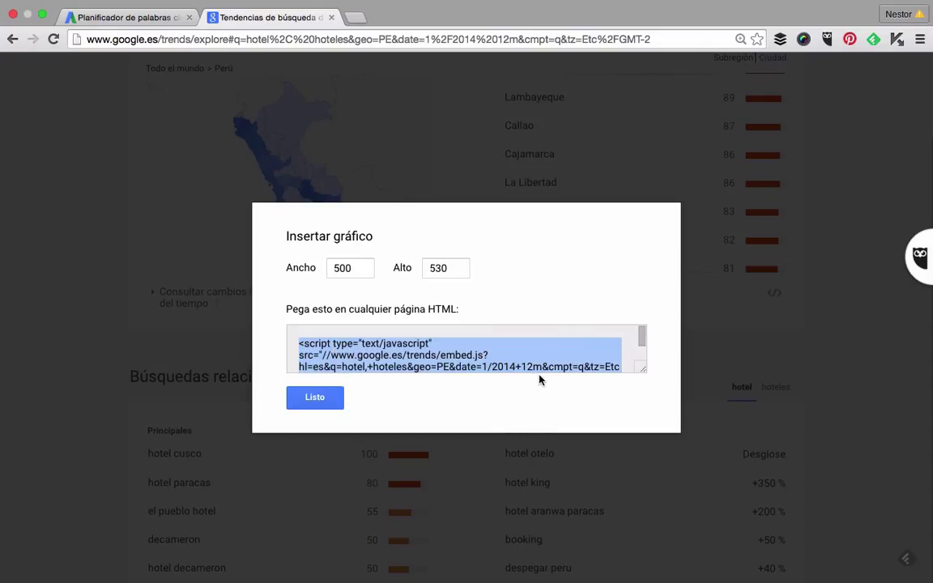
left_click(328, 400)
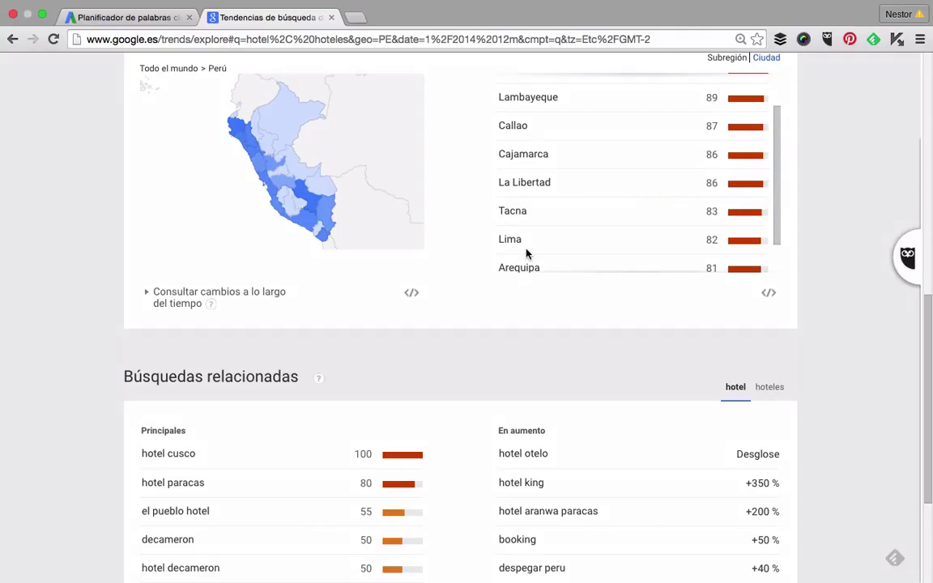
Set the region filter of the comparison to Todo el mundo.
scroll(527, 254, "up", 5)
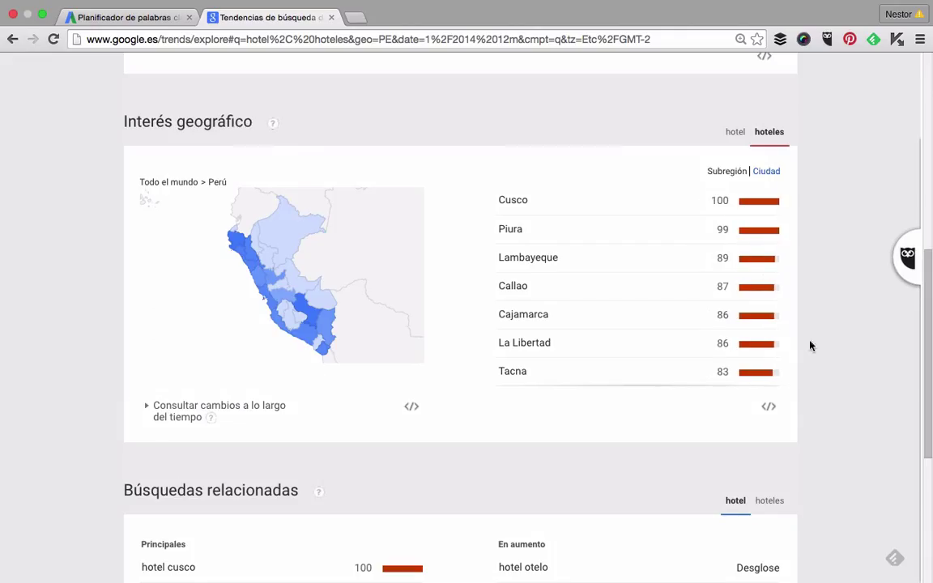
scroll(779, 348, "up", 10)
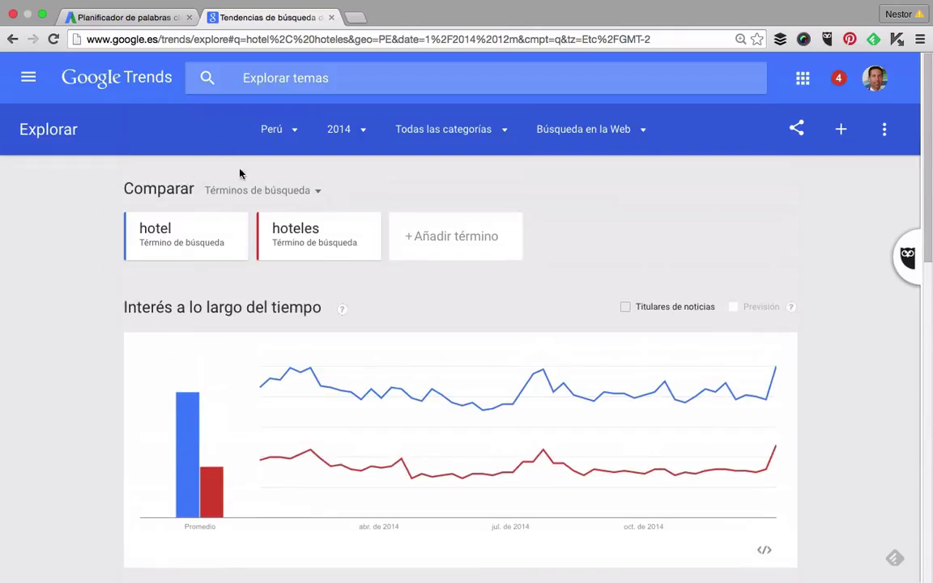
left_click(289, 135)
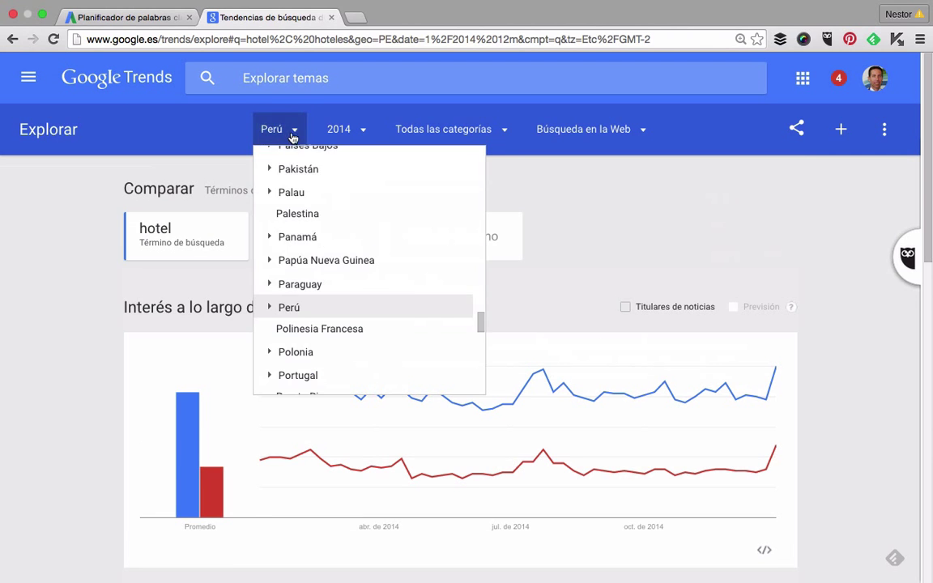
scroll(327, 244, "up", 10)
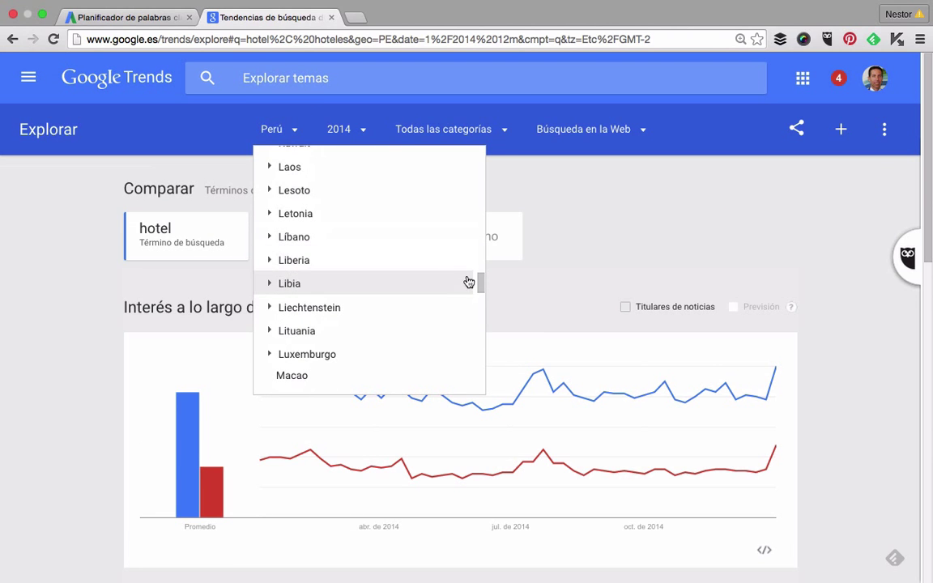
left_click_drag(480, 284, 479, 143)
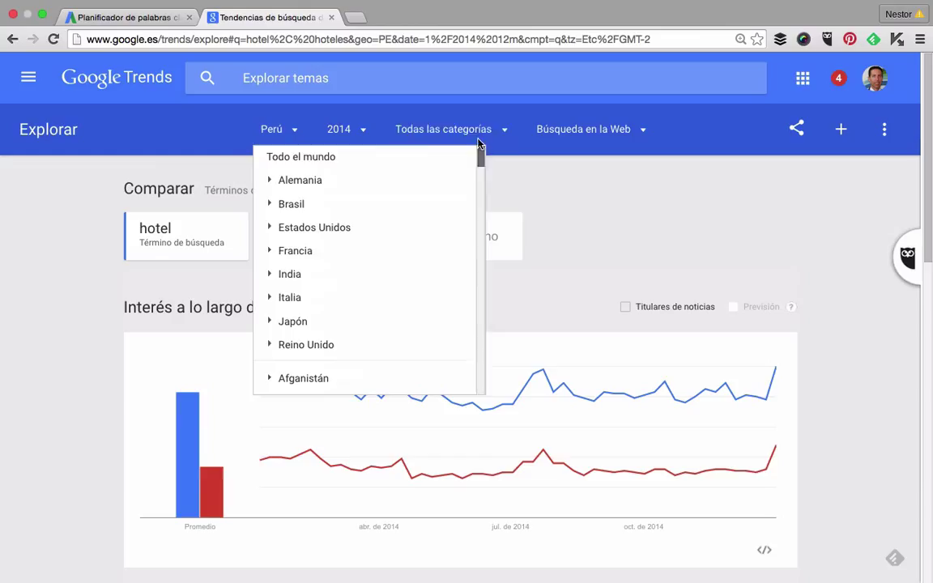
left_click(367, 158)
Run a new comparison of the search terms audi, mercedes, volkswagen and ford.
left_click(326, 73)
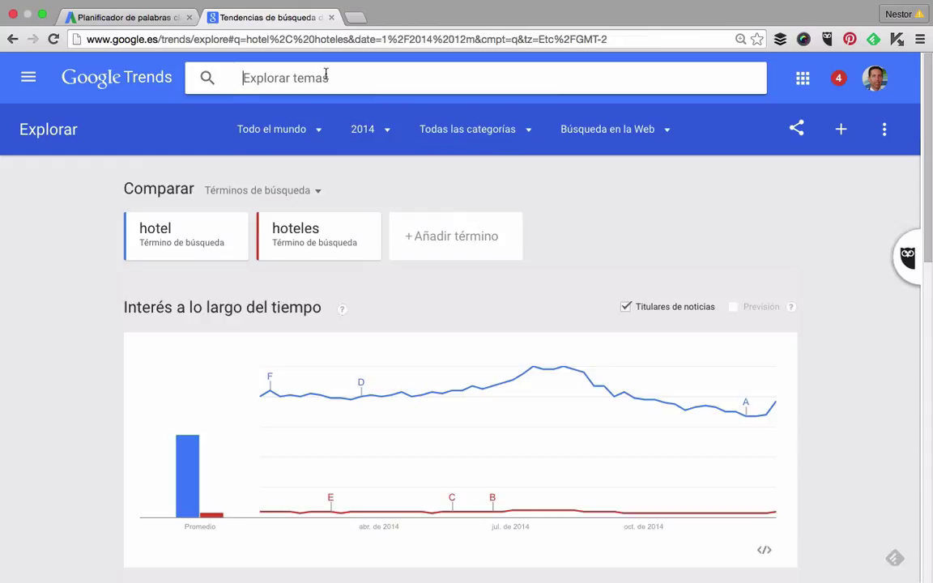
type("audi")
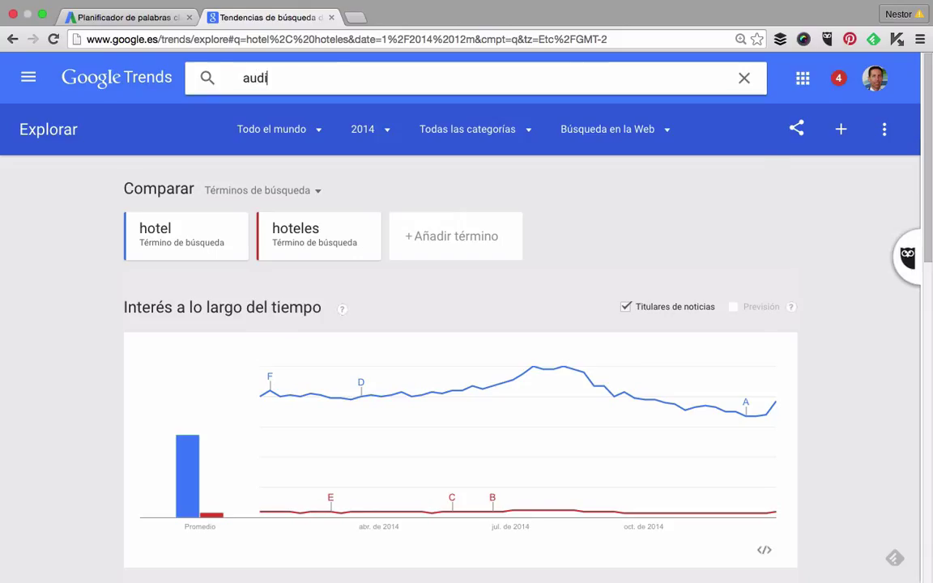
type(", mer")
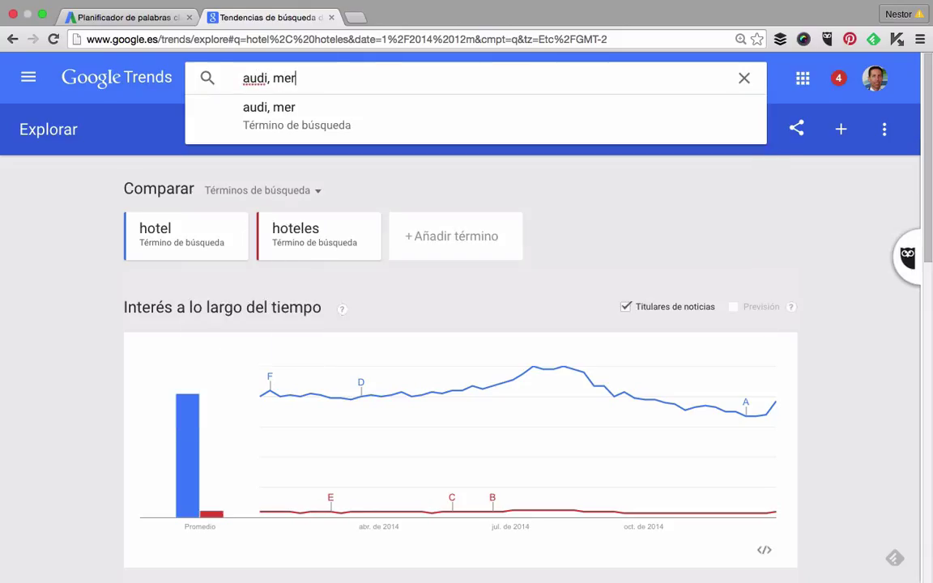
type("cedes, ")
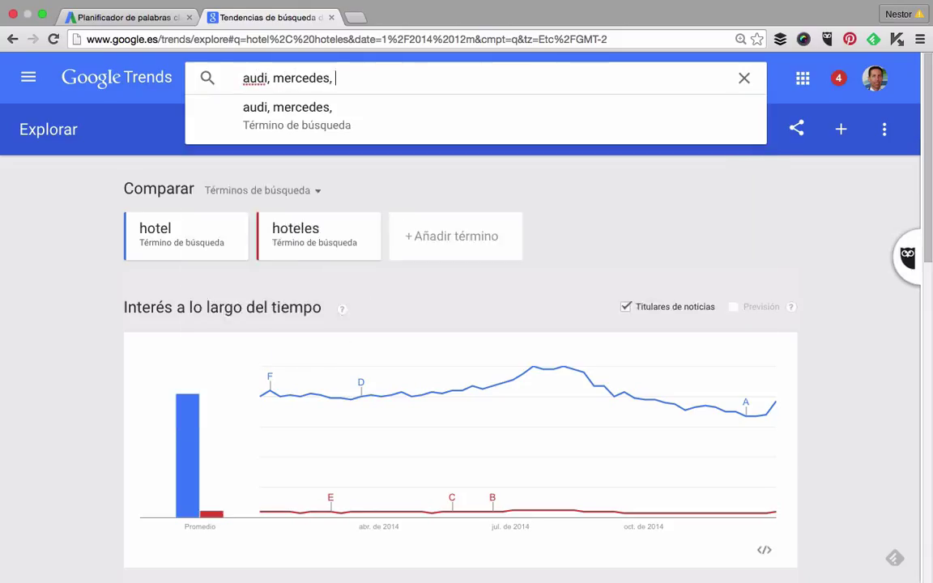
type("volkswagen")
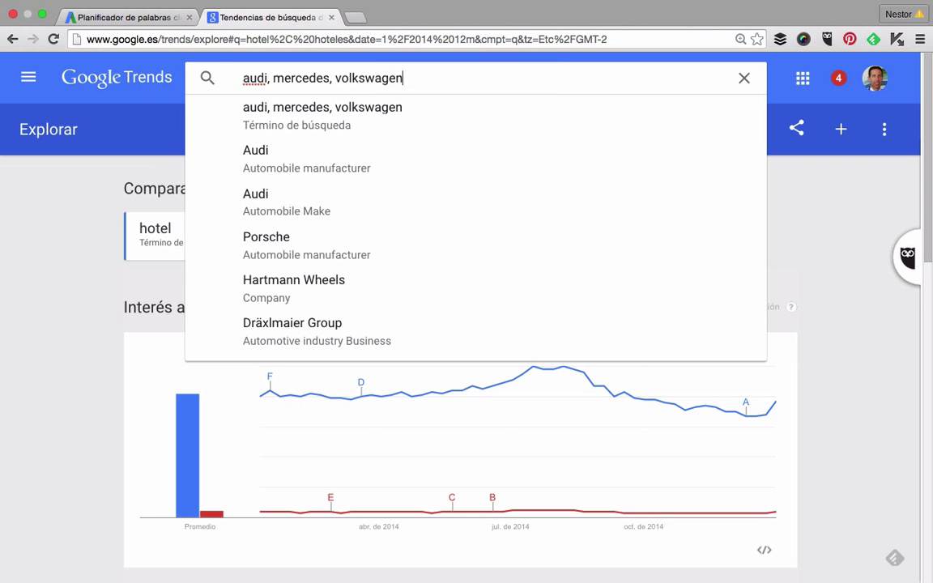
type(", ford")
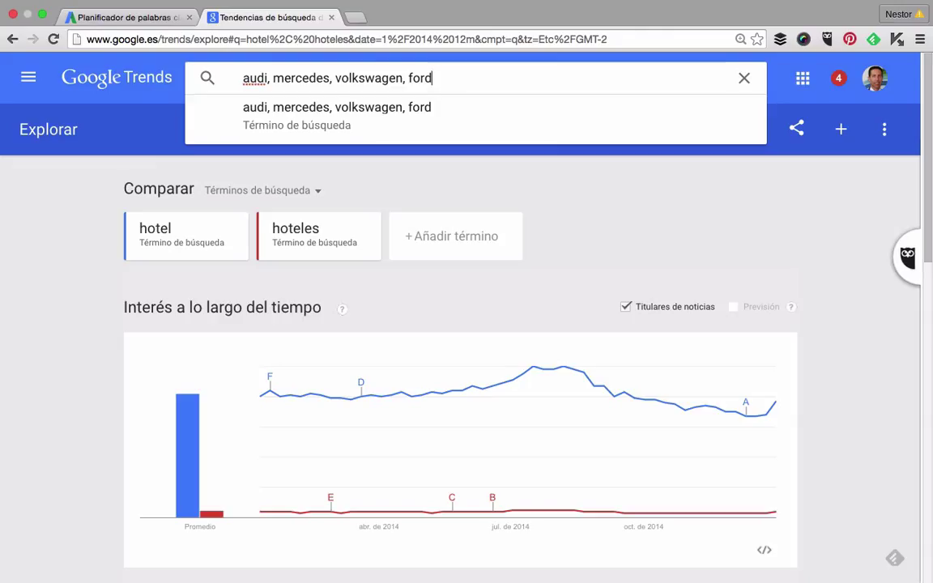
key("Return")
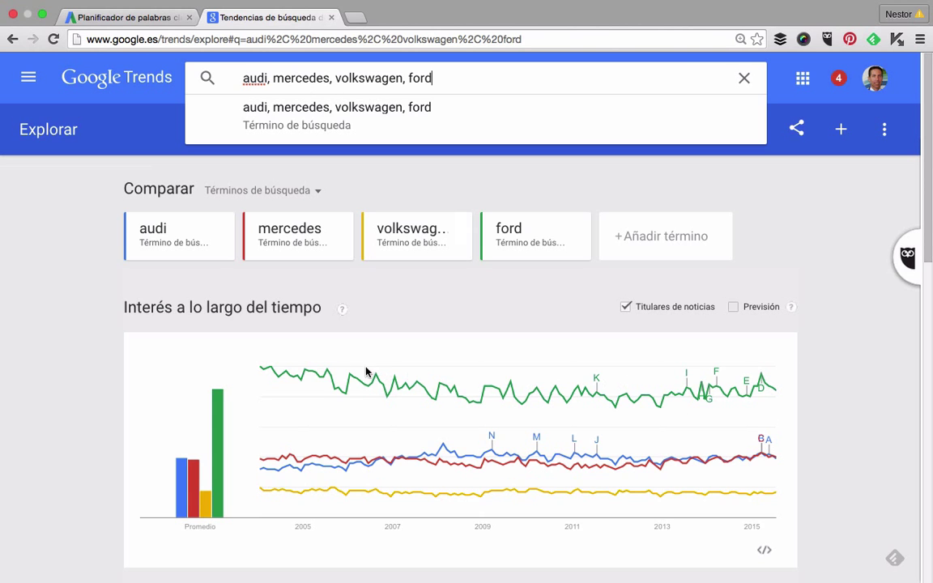
Inspect the interest-over-time chart of the four car brands and turn on its forecast (Previsión).
mouse_move(305, 388)
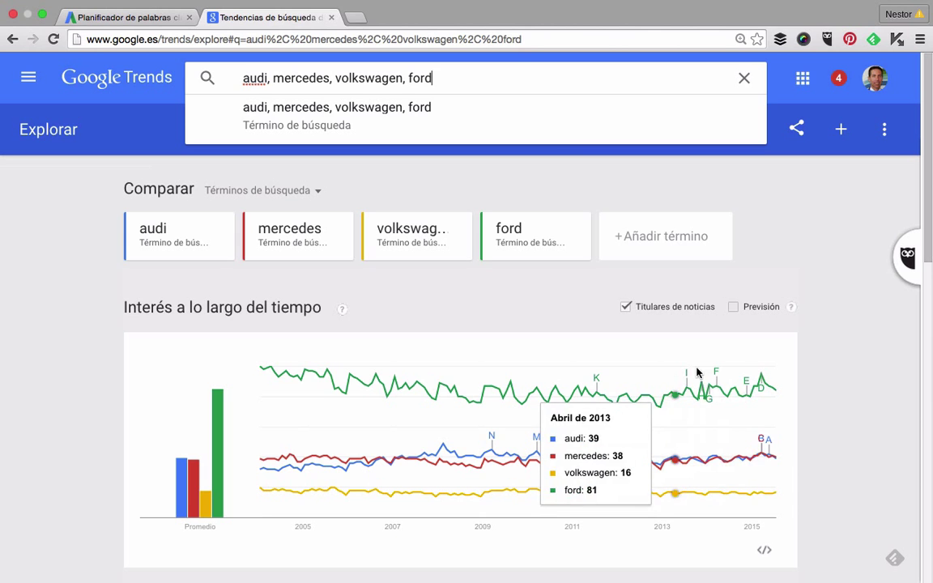
left_click(733, 307)
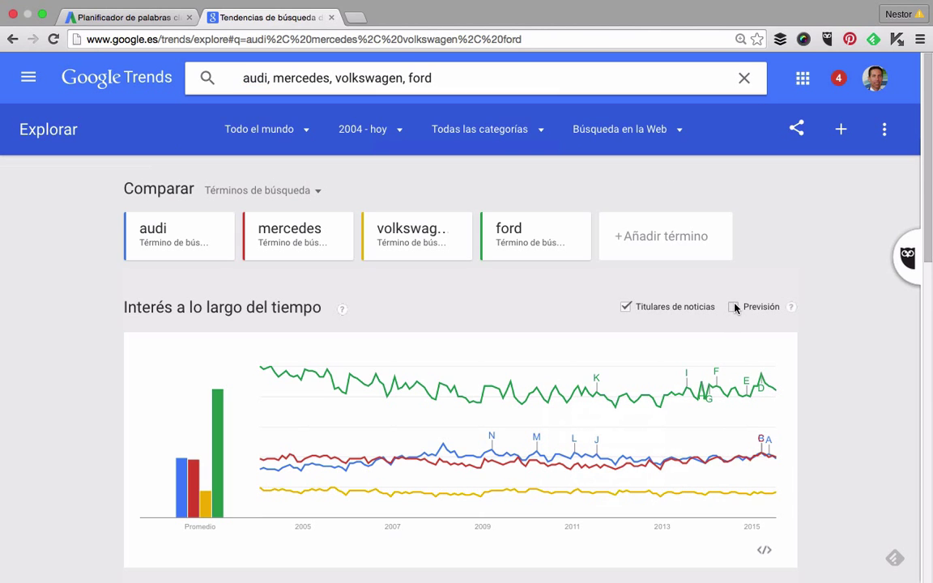
mouse_move(772, 394)
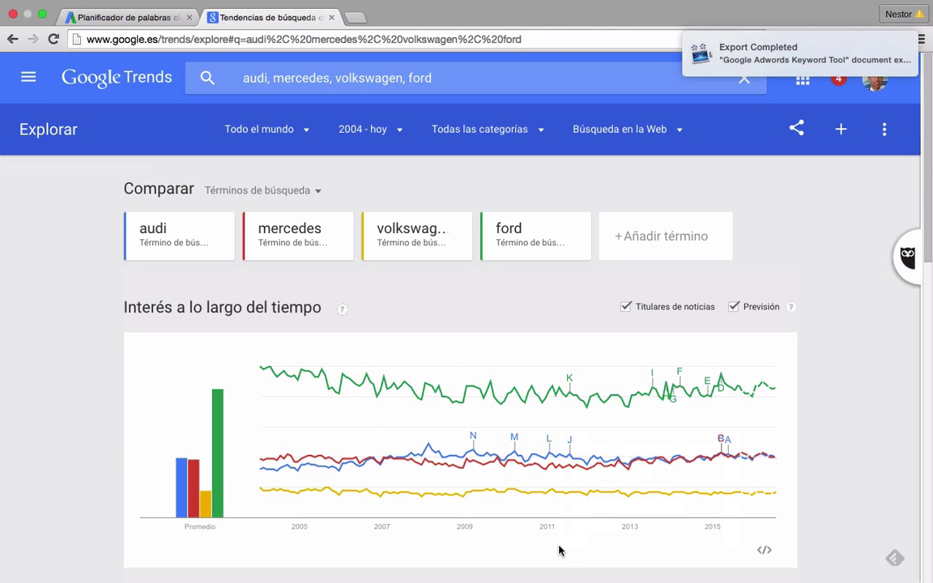
mouse_move(462, 476)
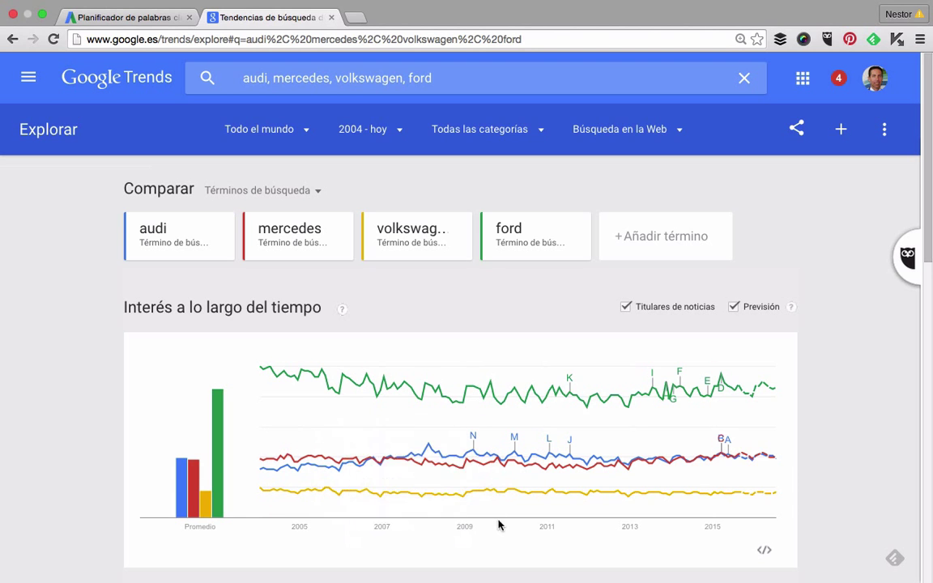
Examine the geographic interest by region for audi, mercedes, volkswagen and ford in turn.
scroll(519, 463, "down", 7)
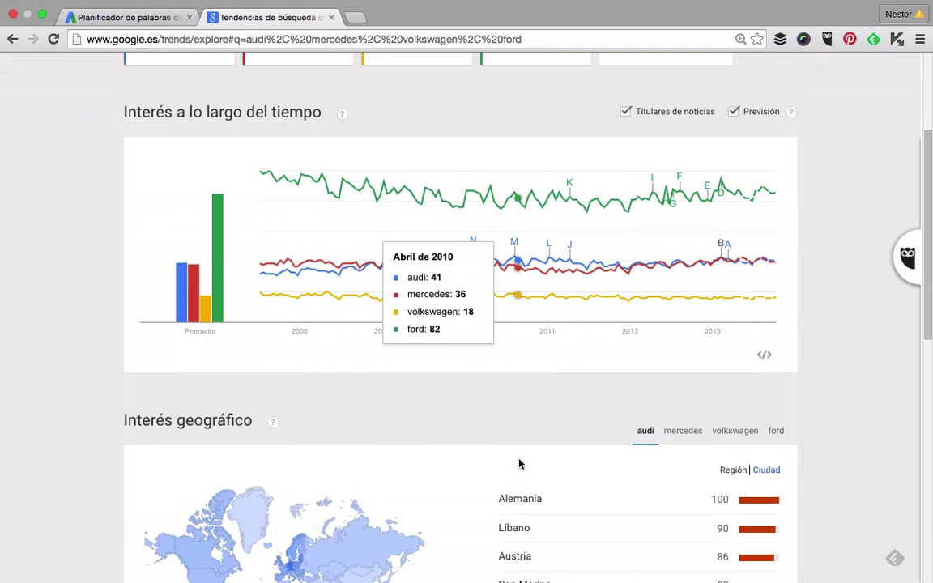
scroll(540, 509, "up", 1)
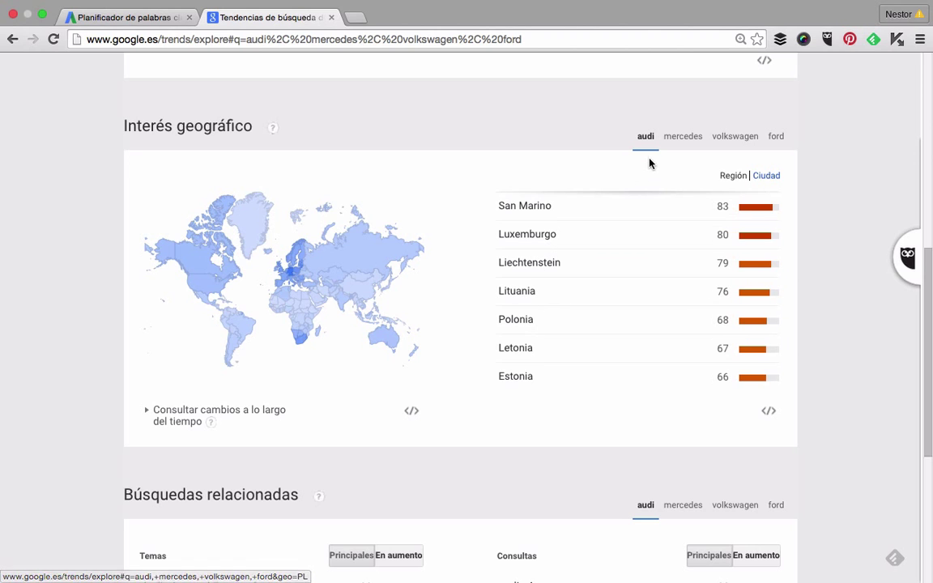
left_click(669, 144)
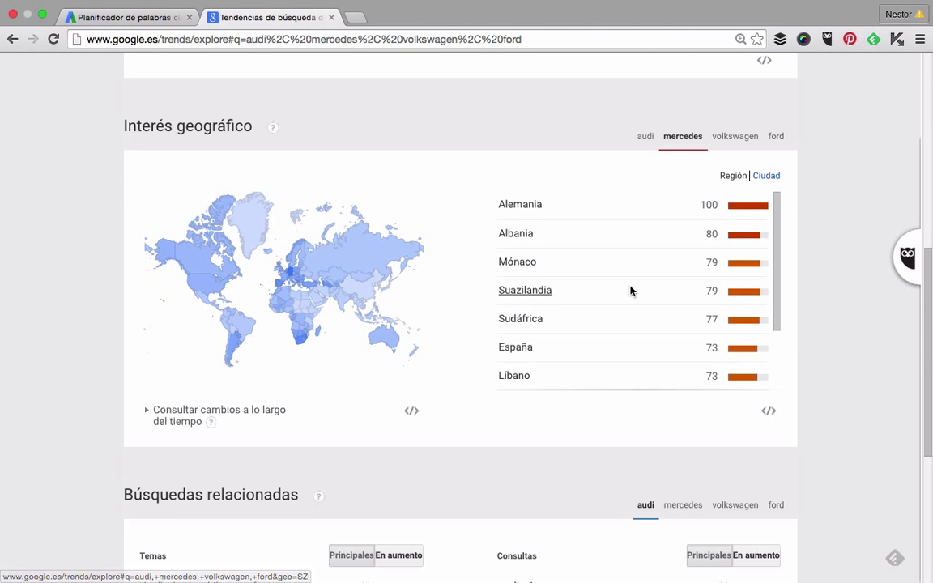
left_click(739, 144)
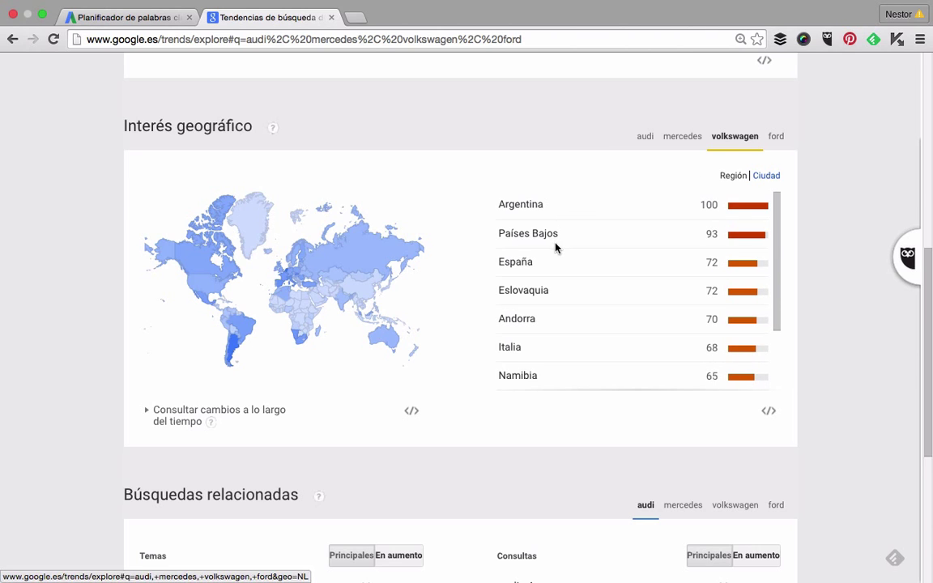
left_click(782, 142)
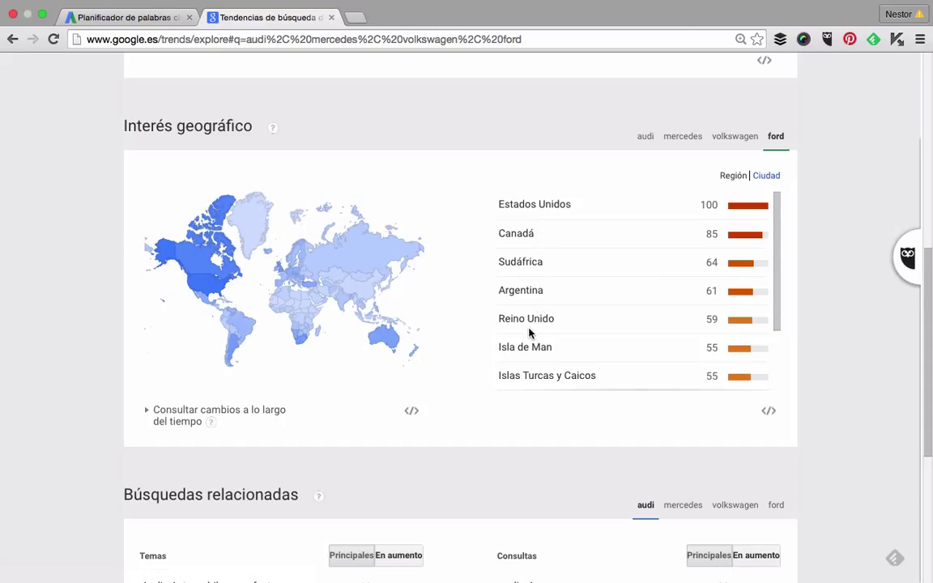
scroll(528, 333, "down", 10)
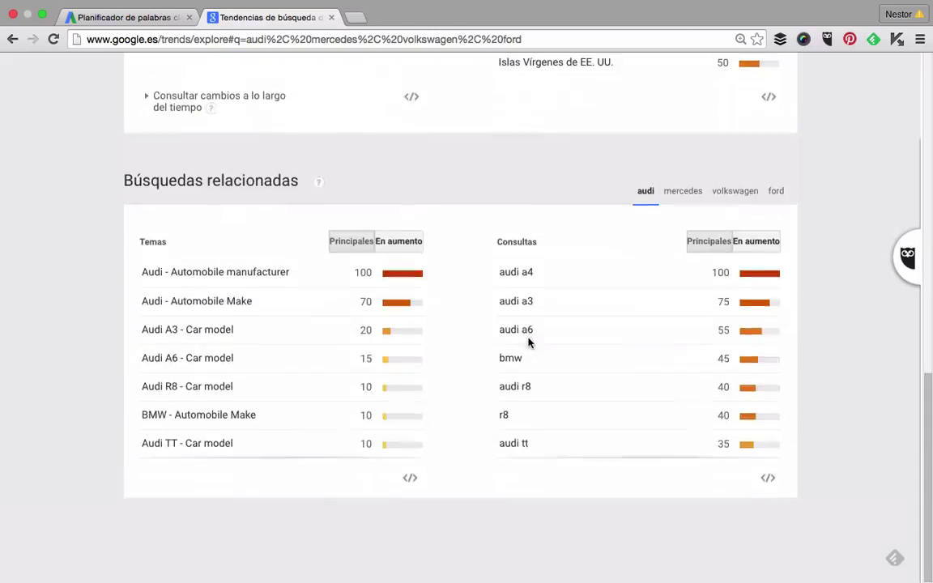
scroll(285, 314, "up", 3)
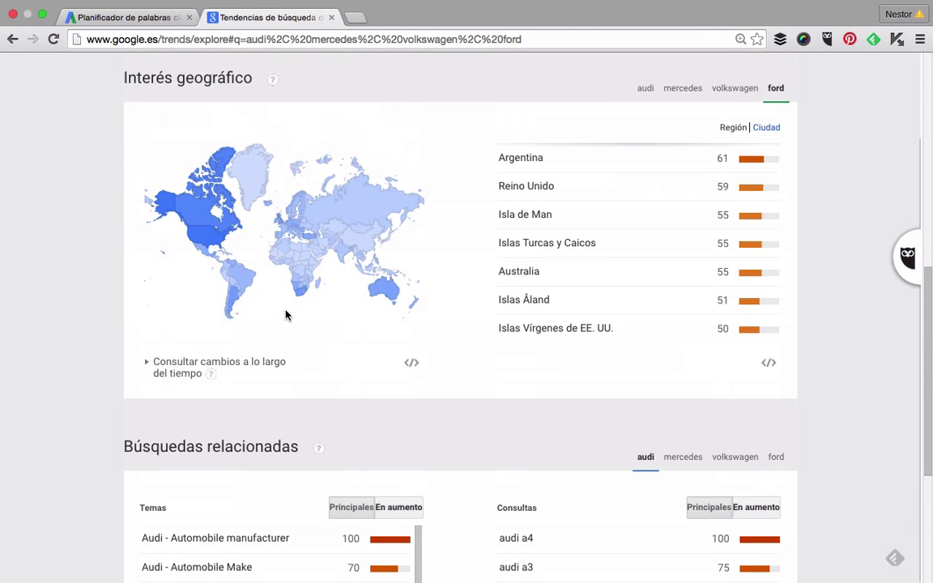
View the rising topics (En aumento) in the related searches for audi, and return the topics to Principales.
scroll(285, 314, "down", 3)
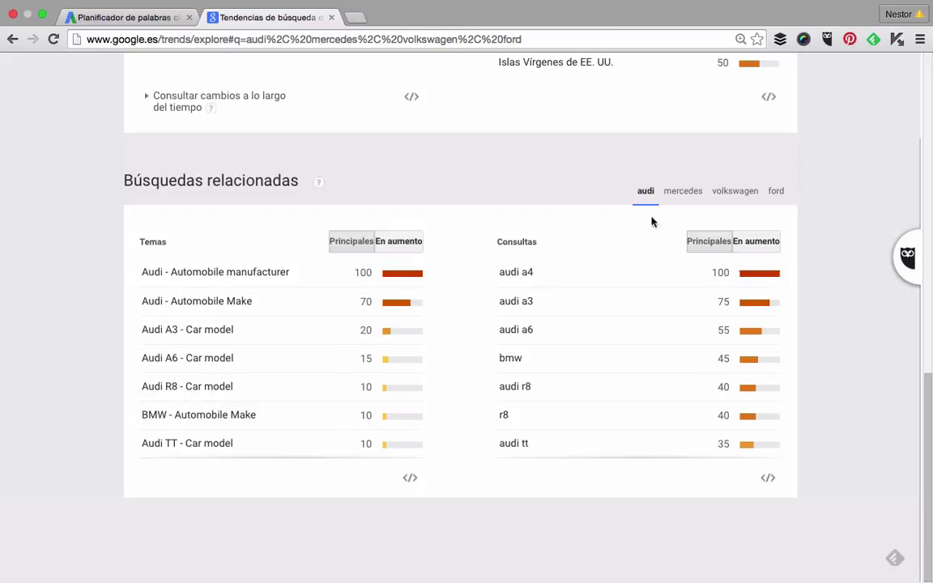
left_click(400, 242)
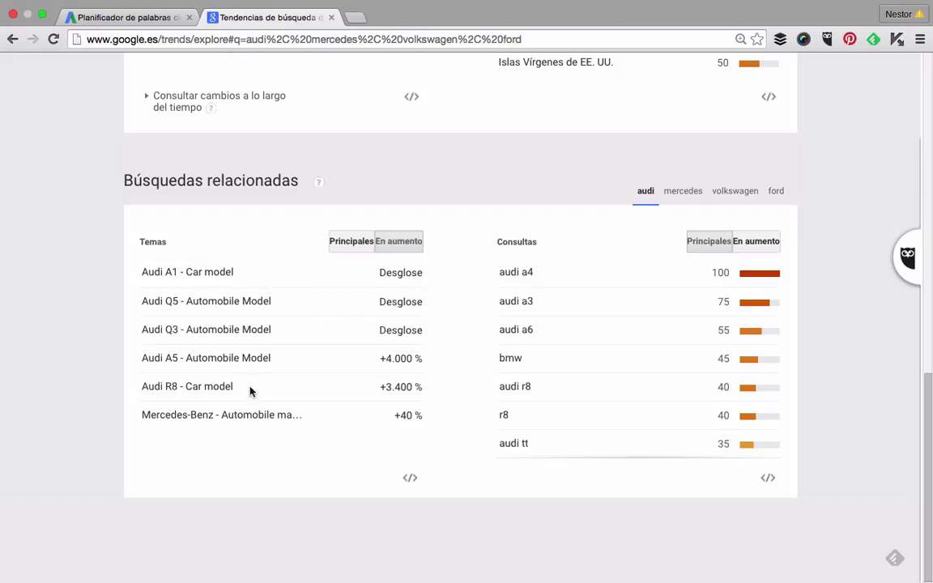
left_click(352, 240)
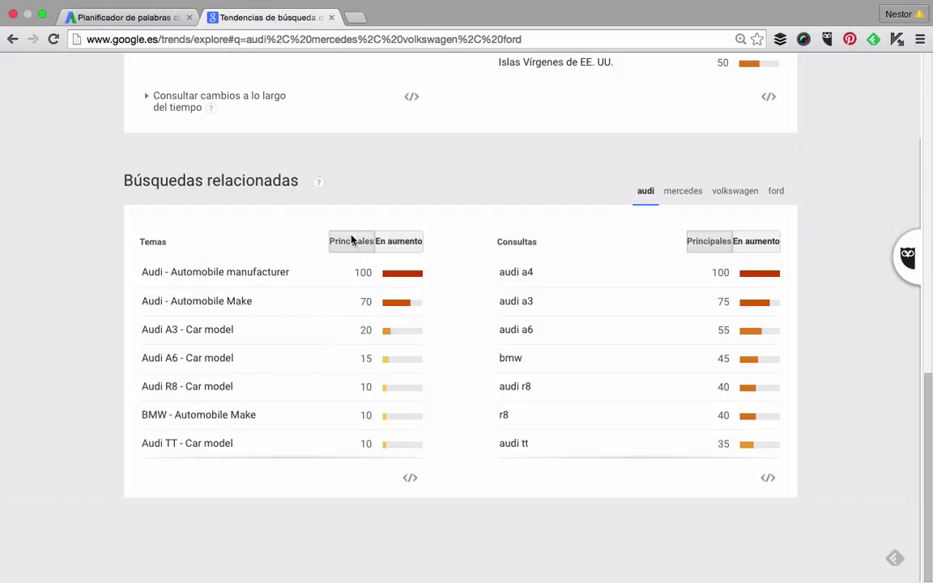
Show the related searches for mercedes and read through the full list of top queries.
left_click(701, 193)
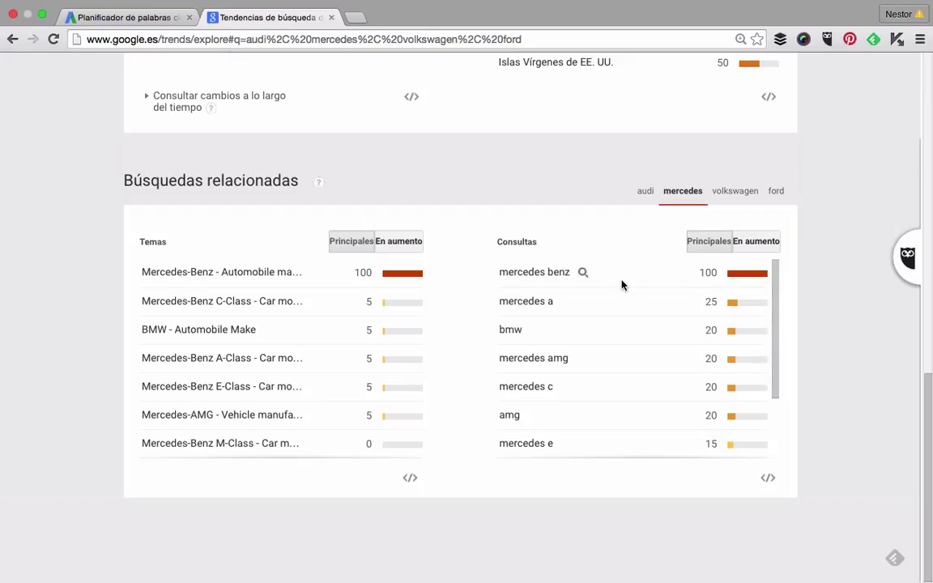
left_click_drag(774, 315, 774, 381)
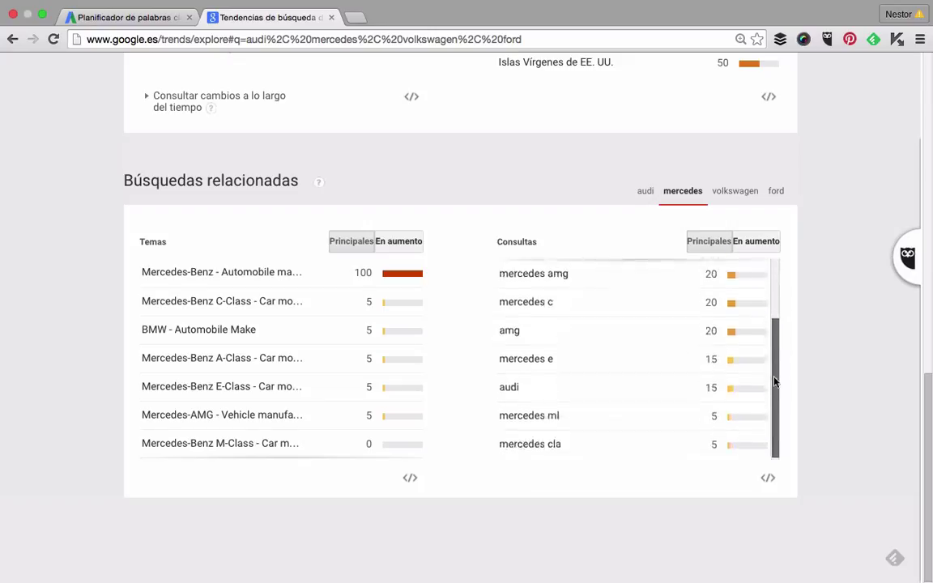
scroll(781, 378, "up", 3)
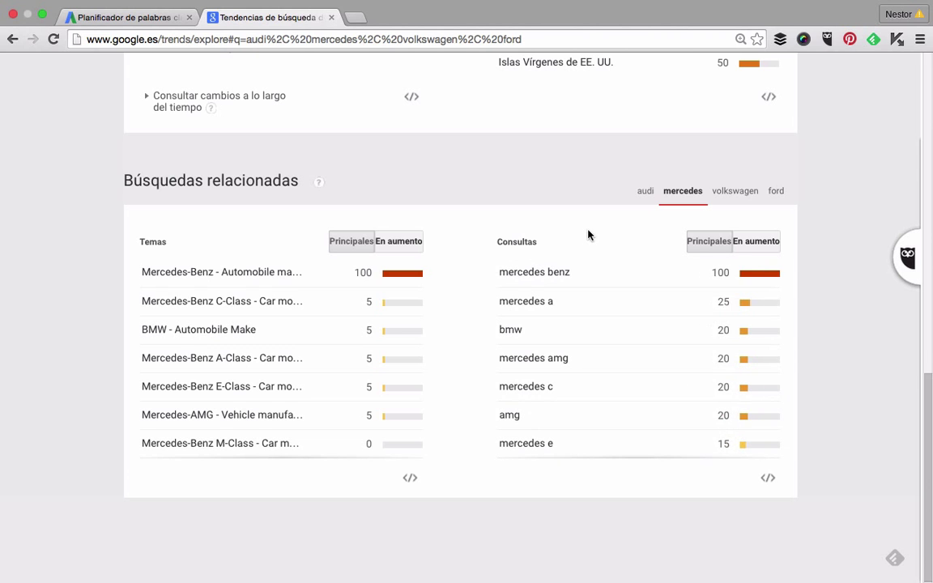
Return to the interest-over-time chart and review the comparison of the four car brands.
scroll(588, 234, "up", 3)
scroll(589, 234, "up", 3)
scroll(681, 312, "up", 2)
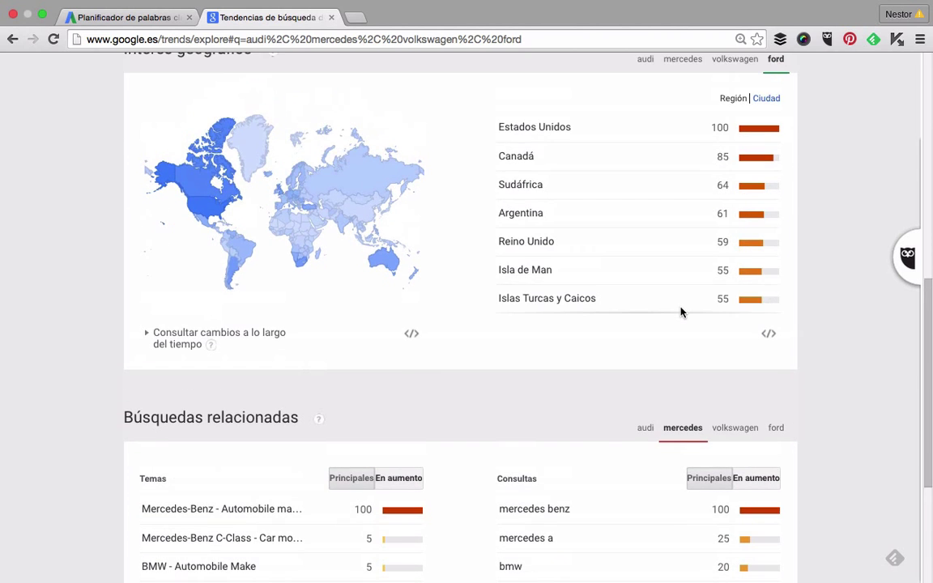
scroll(681, 313, "up", 10)
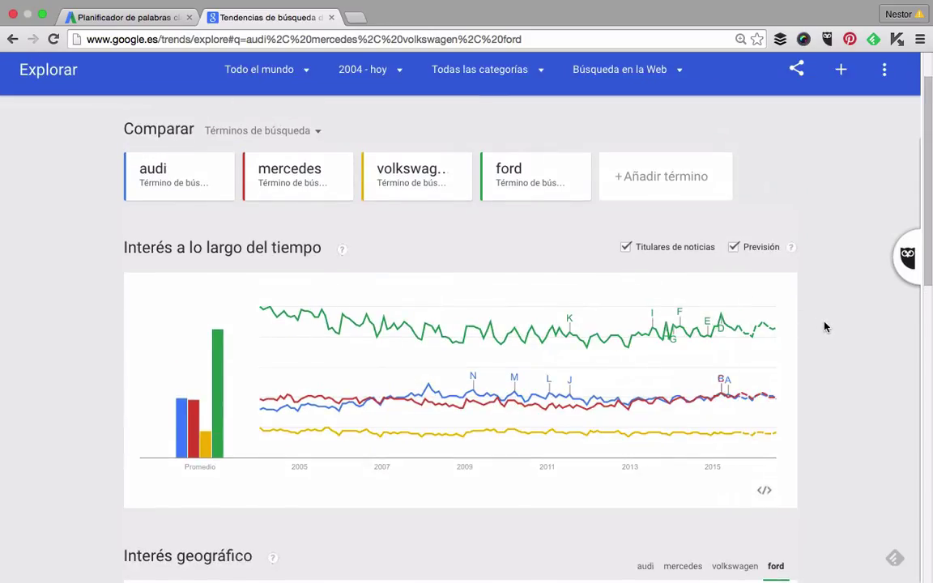
scroll(824, 327, "down", 3)
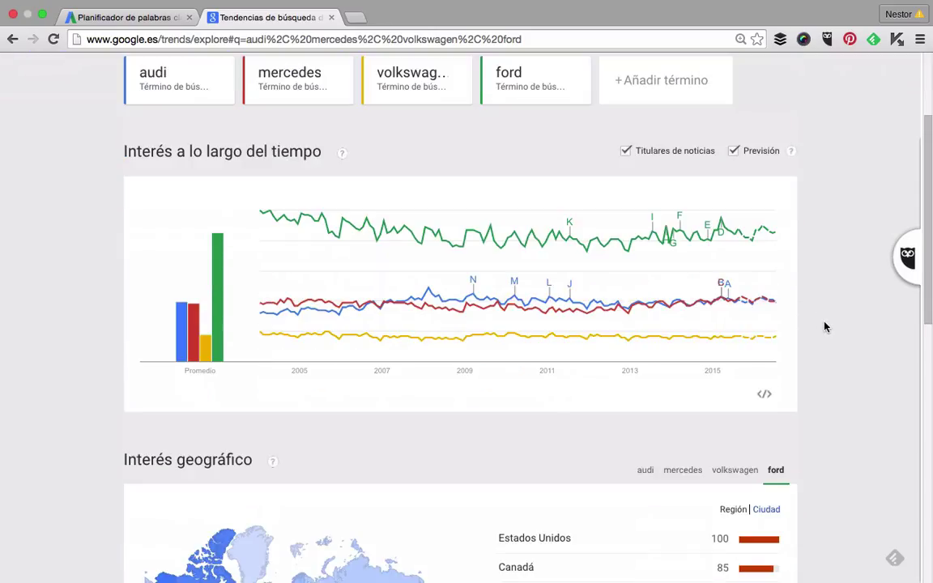